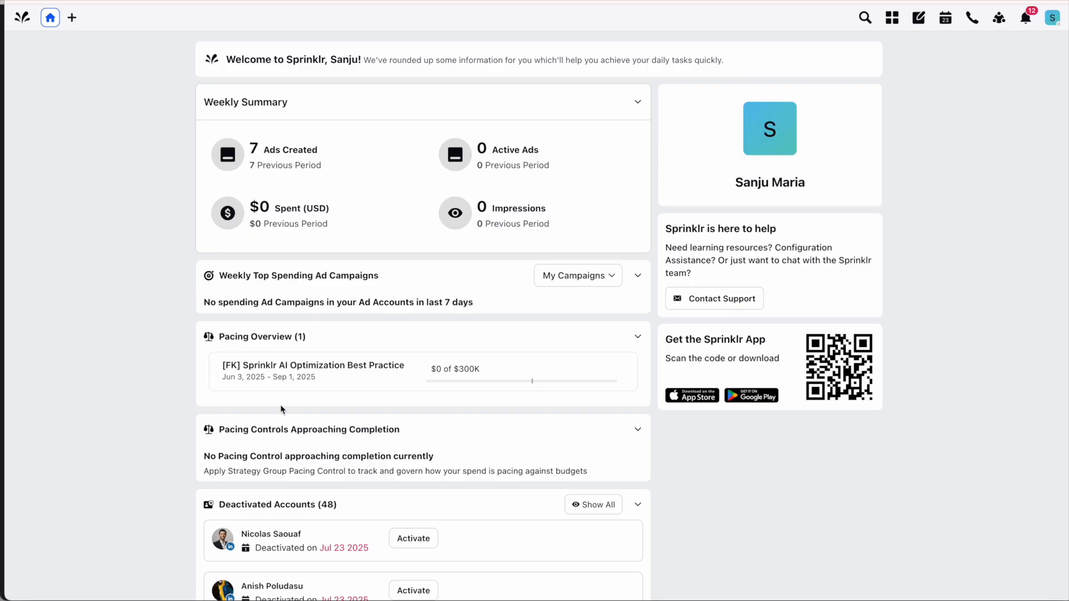
# Step: Open the Brands management page of Sprinklr Insights on a new page
pyautogui.click(73, 18)
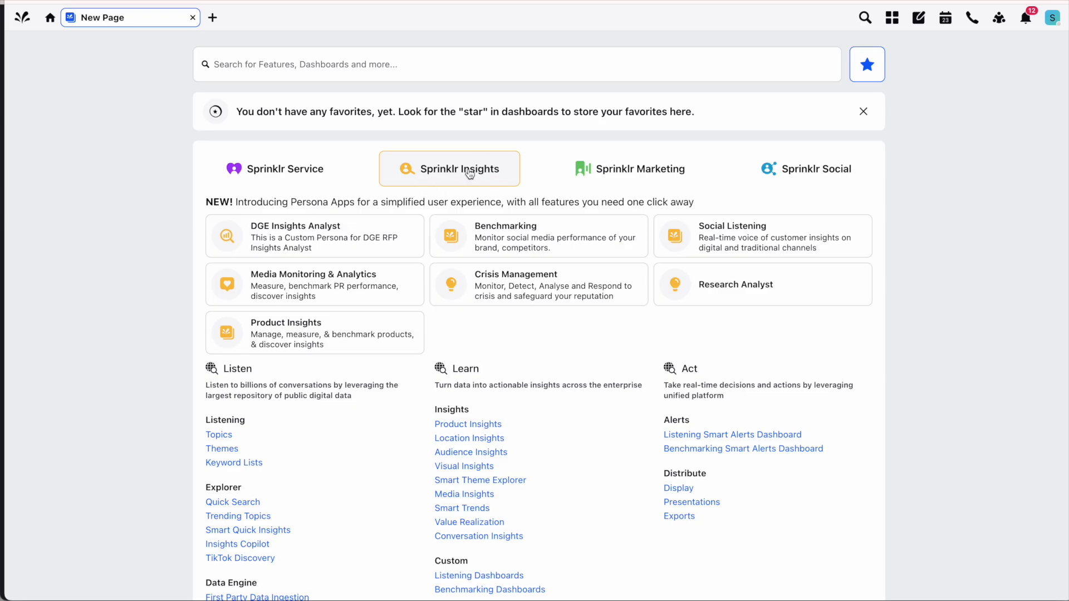
pyautogui.scroll(-9, 485, 172)
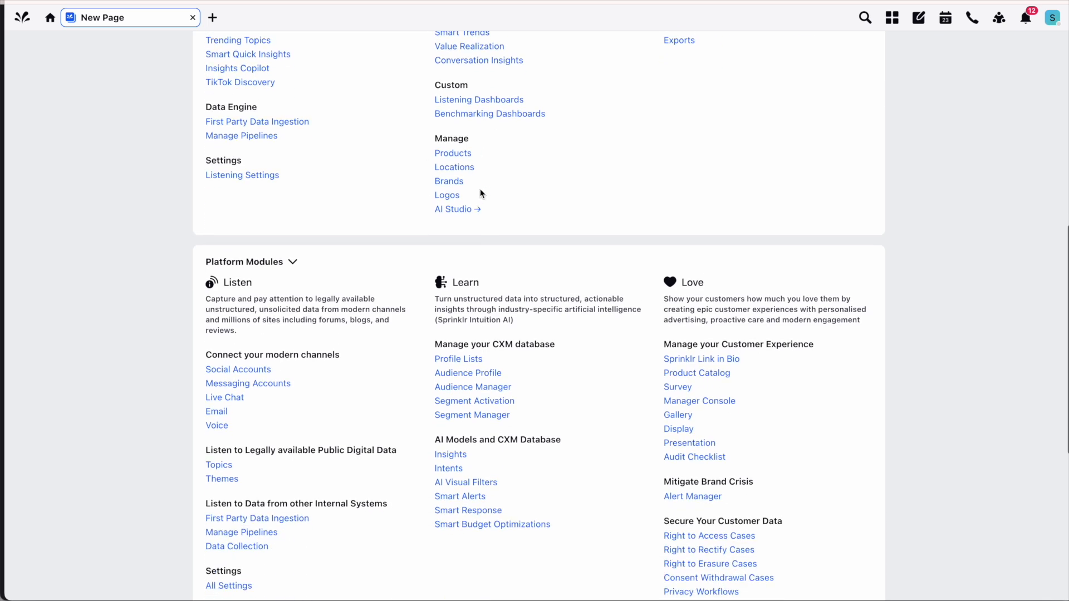
pyautogui.click(451, 182)
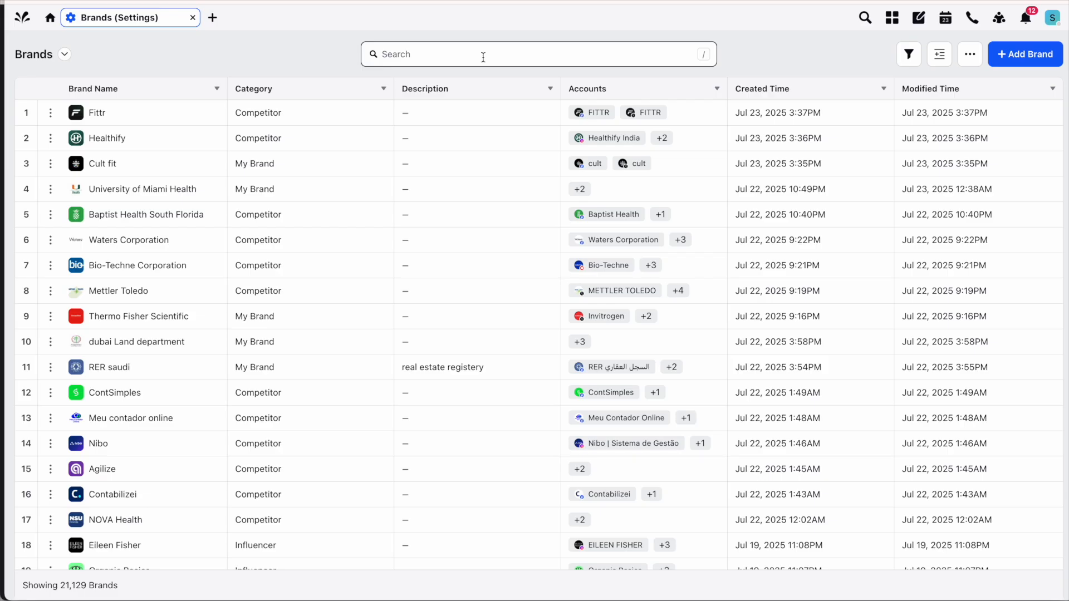
# Step: Check which dimensions the brands list can be grouped by, leaving the grouping unset
pyautogui.click(939, 57)
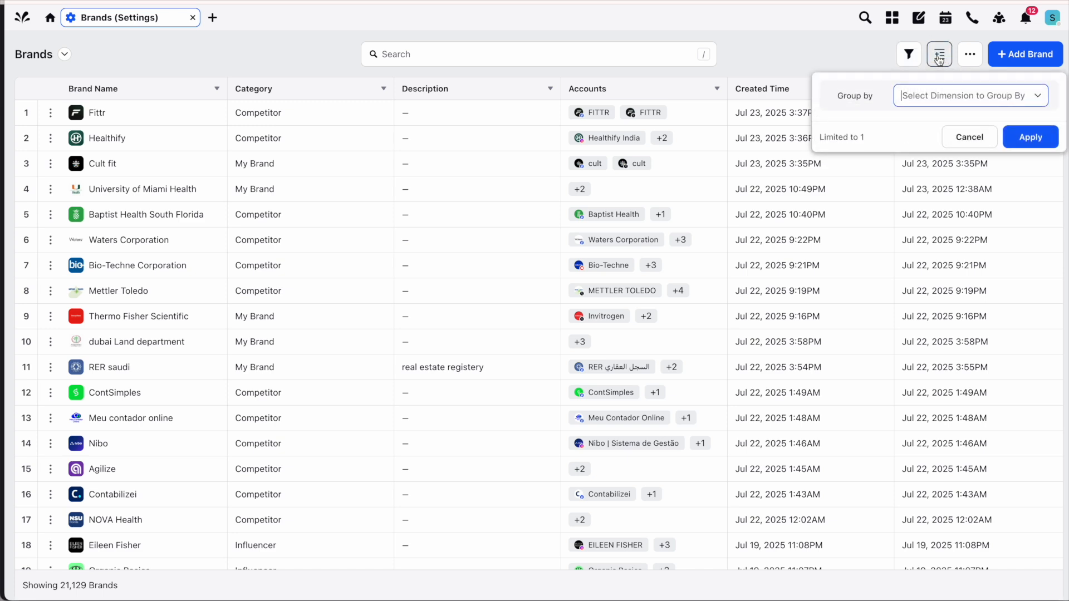
pyautogui.click(932, 94)
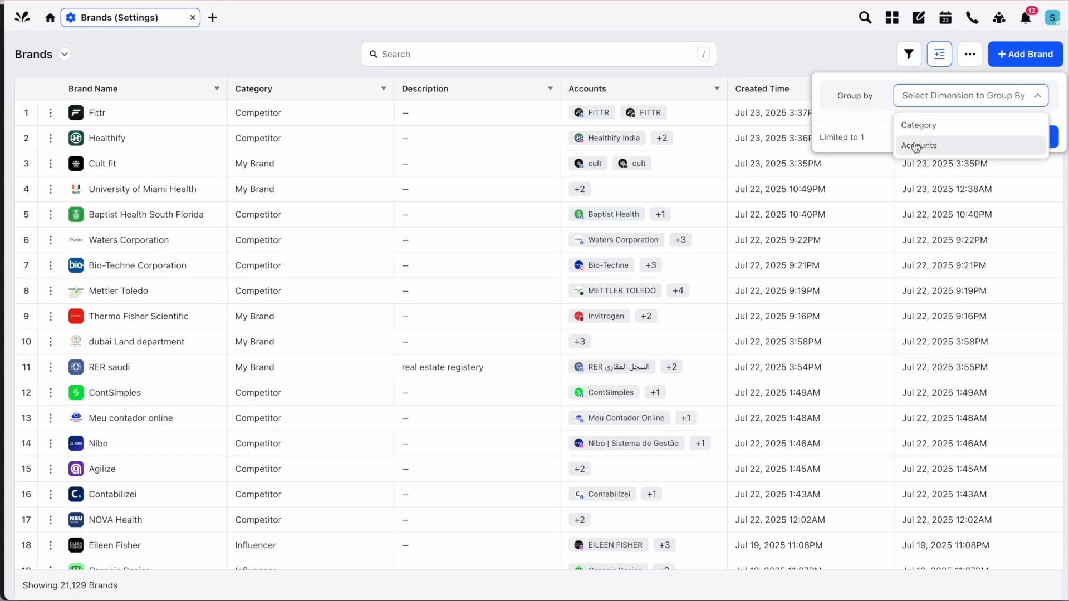
pyautogui.click(878, 61)
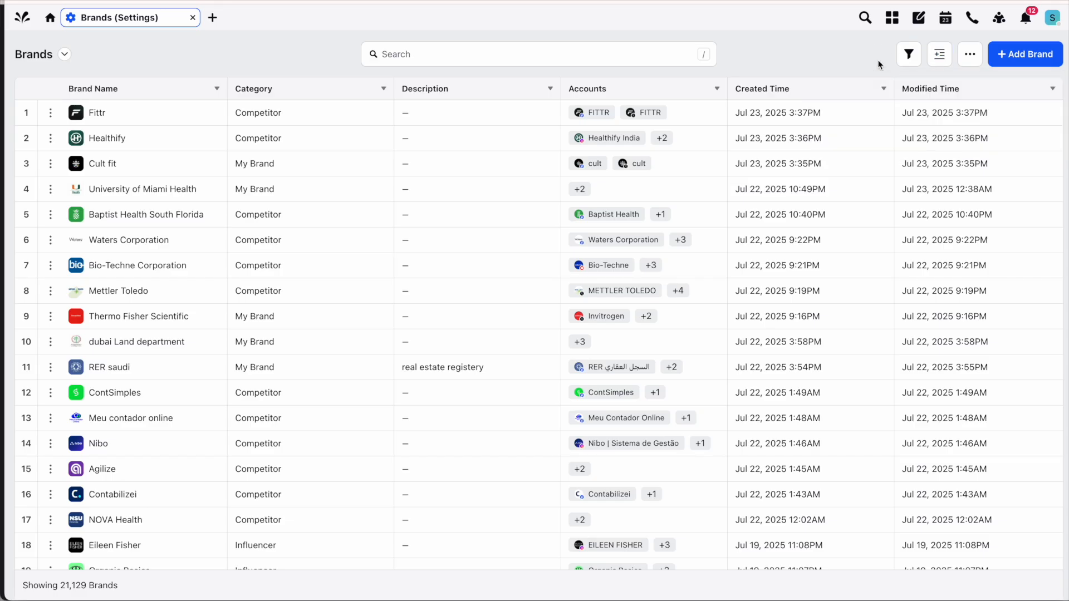
# Step: Review the account usage and activity log for all brands, and look over the brands list's additional options
pyautogui.click(971, 63)
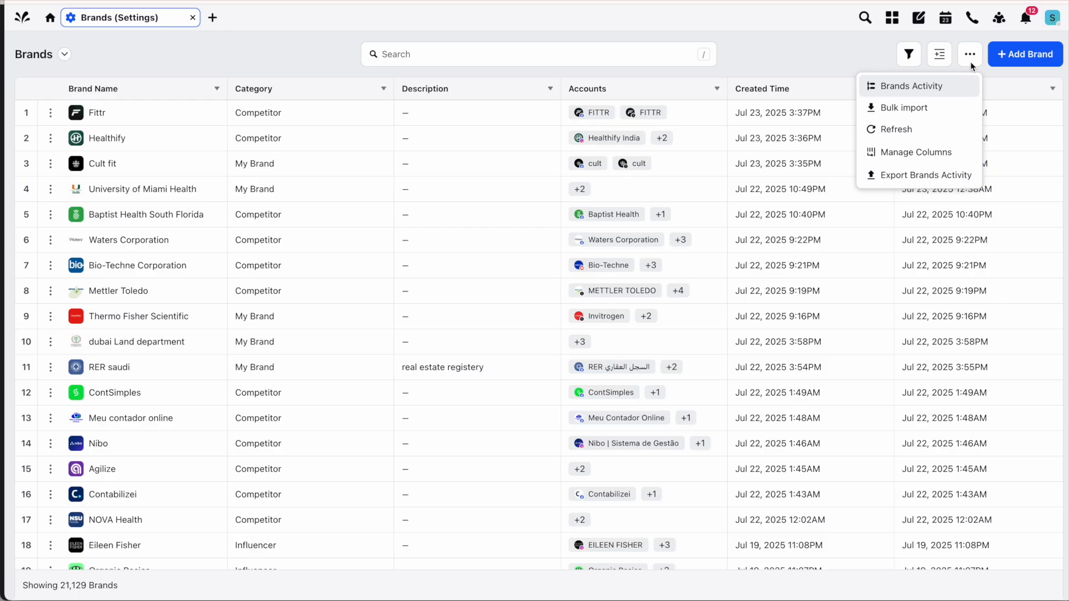
pyautogui.click(936, 89)
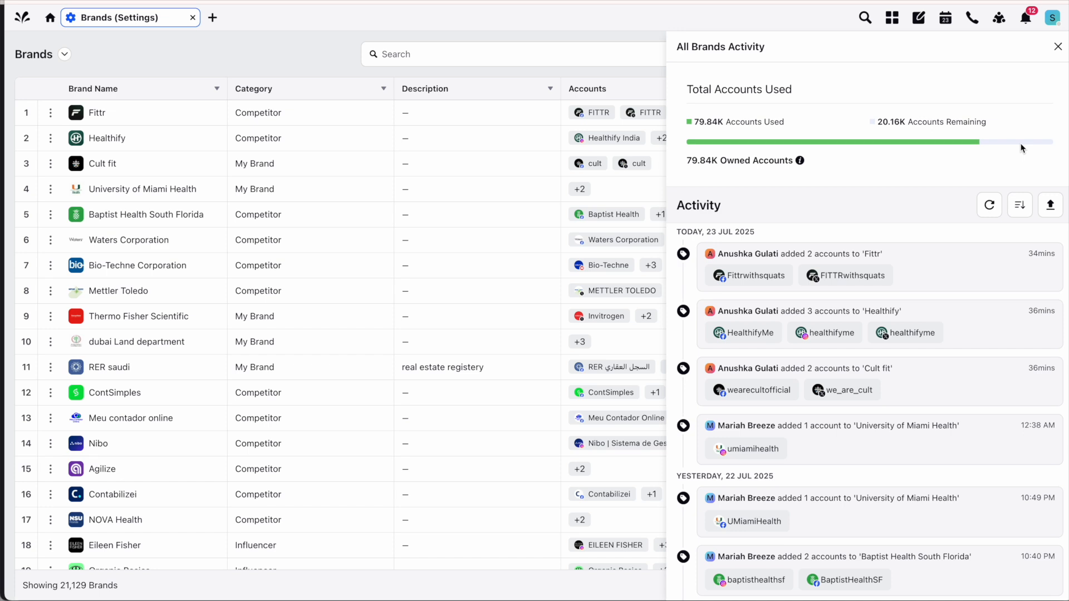
pyautogui.click(1058, 46)
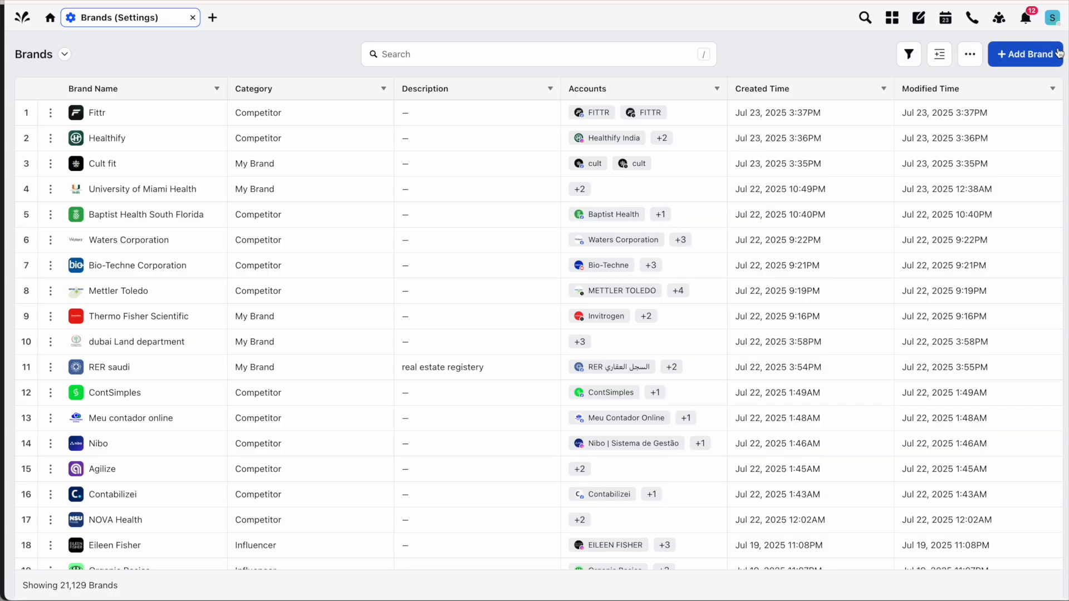
pyautogui.click(971, 58)
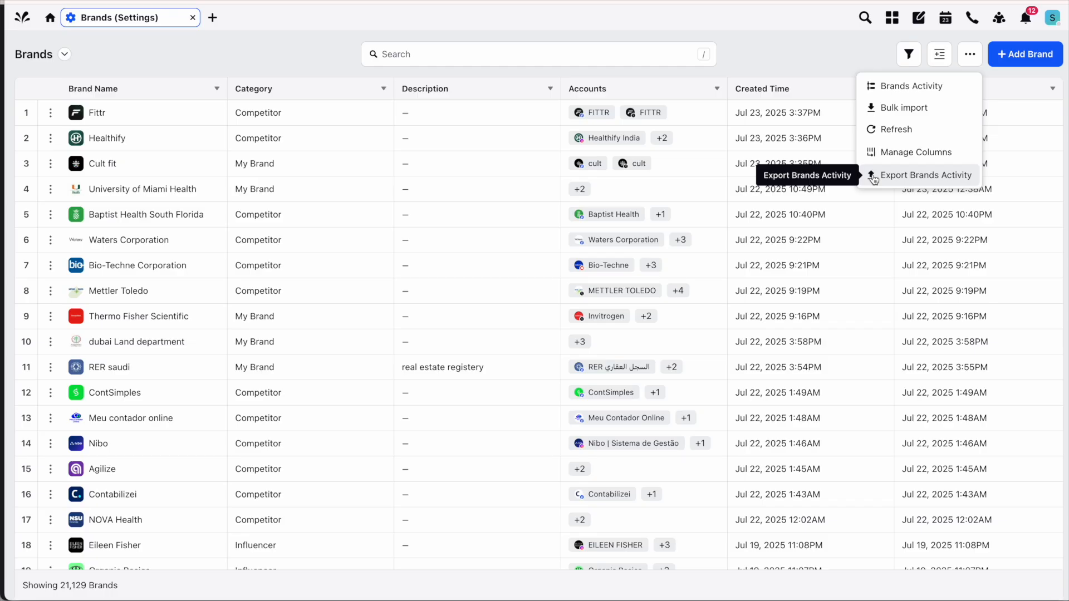
pyautogui.click(858, 52)
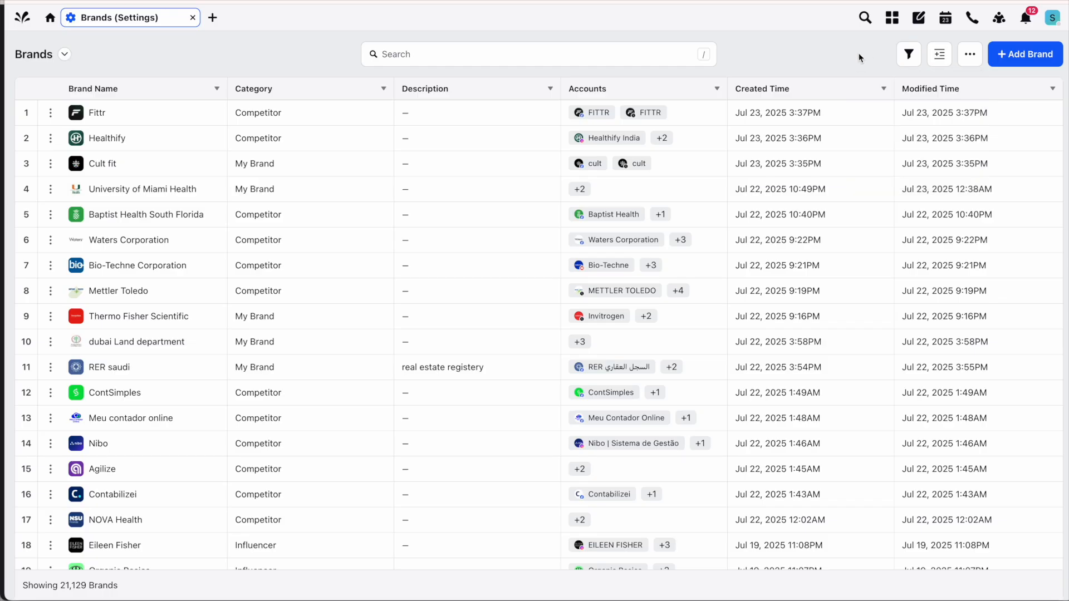
# Step: Start adding a brand of type My Brand and choose Louvre Museum from the public brand search
pyautogui.click(1013, 56)
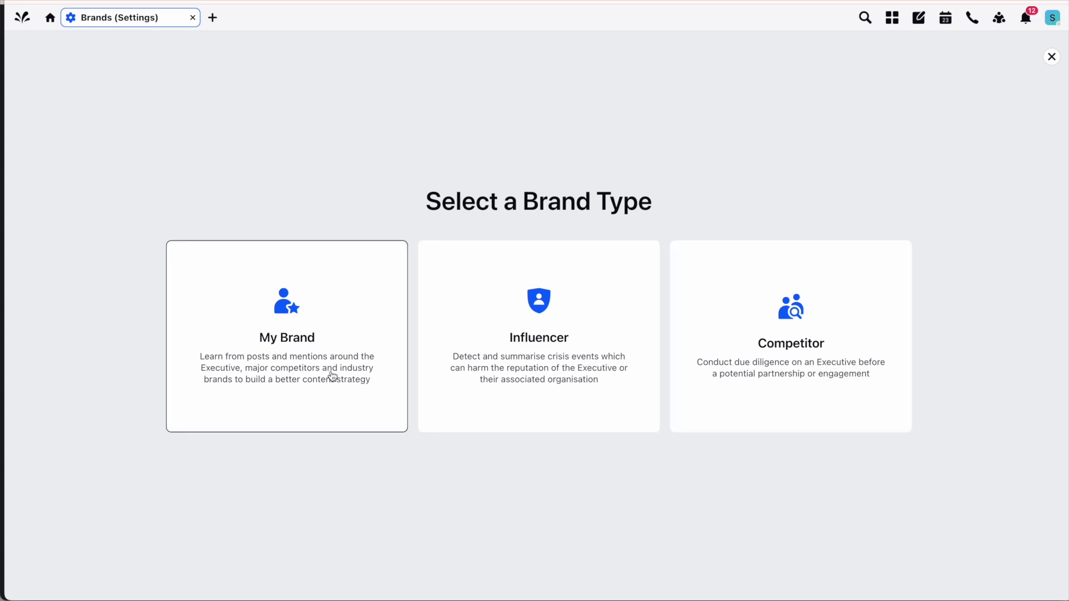
pyautogui.click(306, 350)
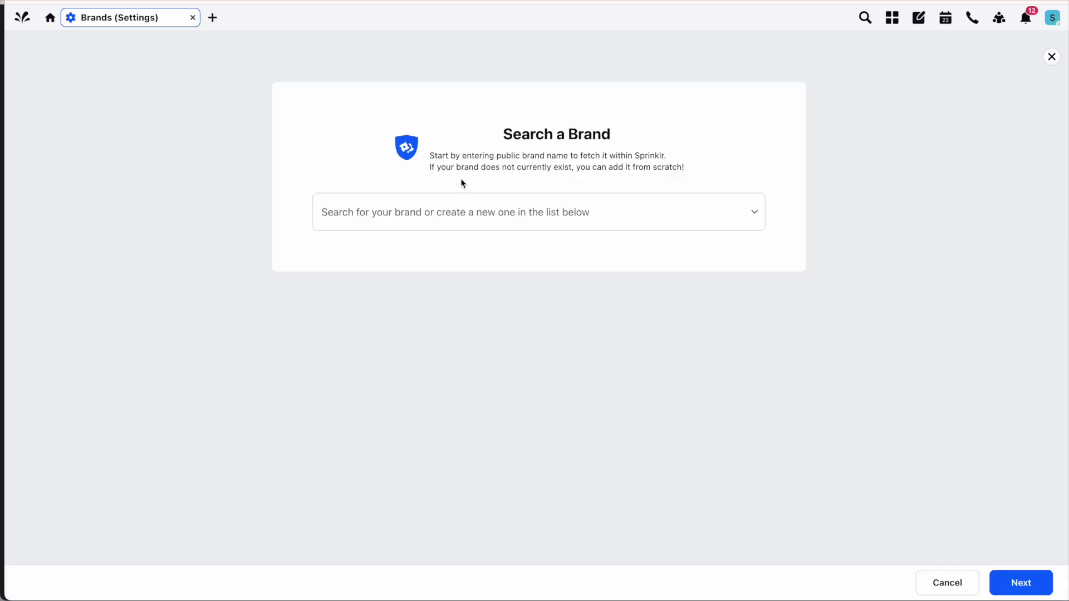
pyautogui.click(428, 214)
pyautogui.write('Lo')
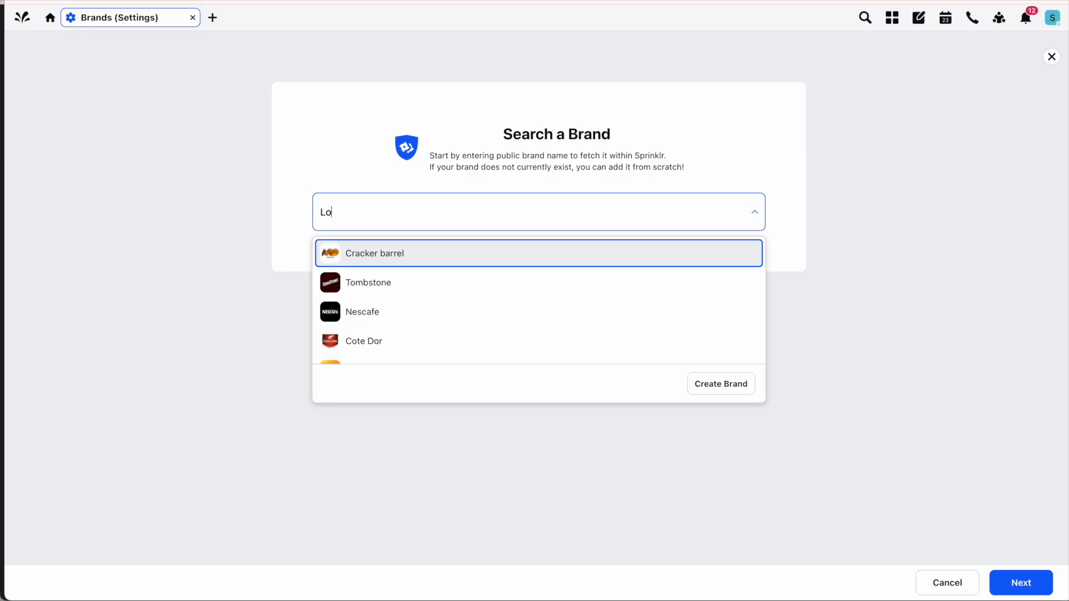
pyautogui.write('uvre')
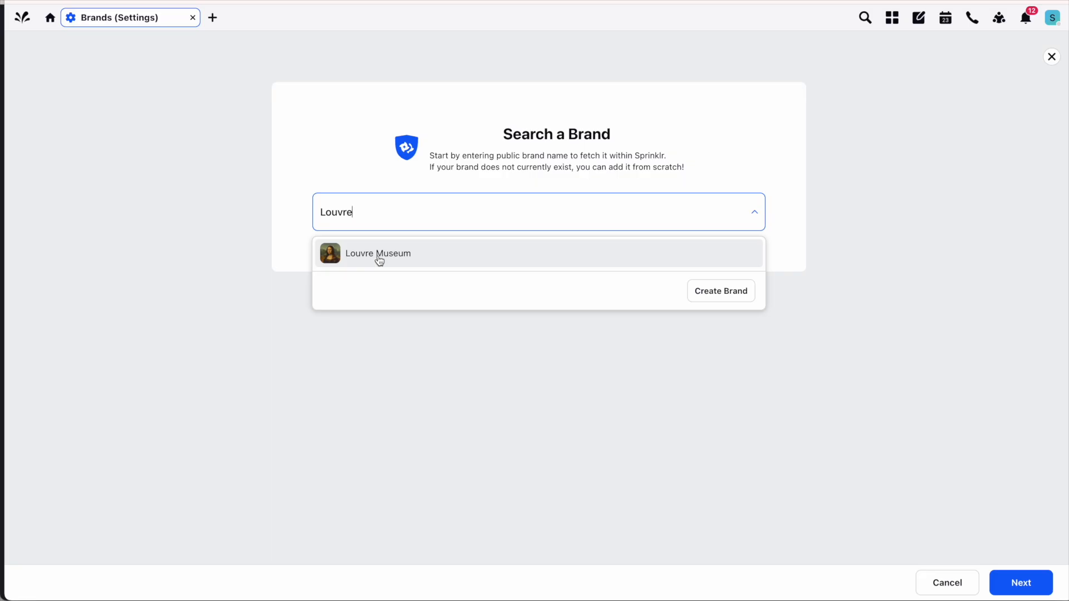
pyautogui.click(379, 259)
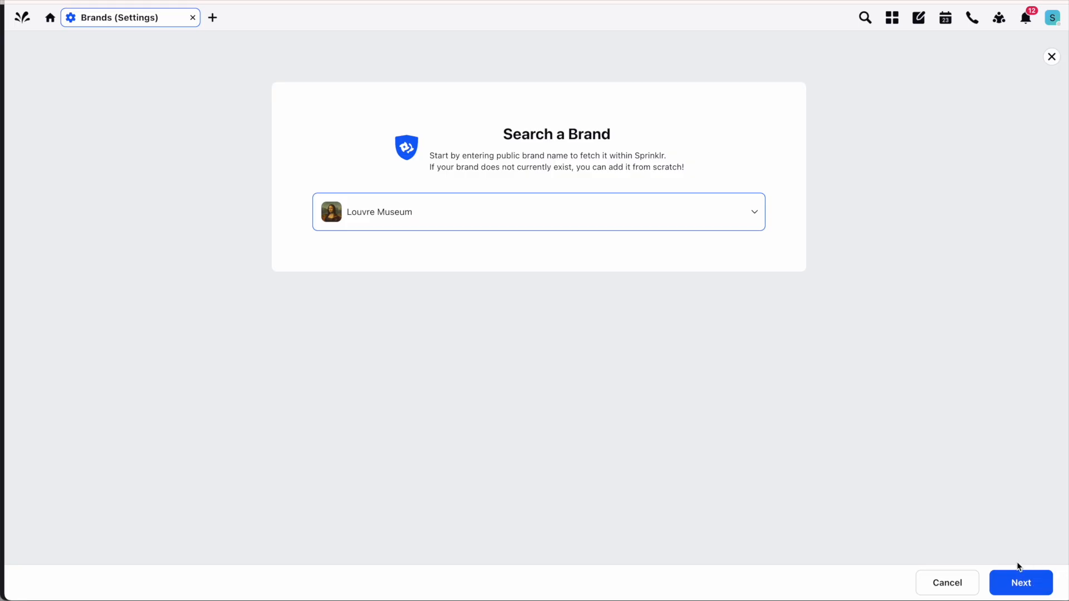
pyautogui.click(1020, 583)
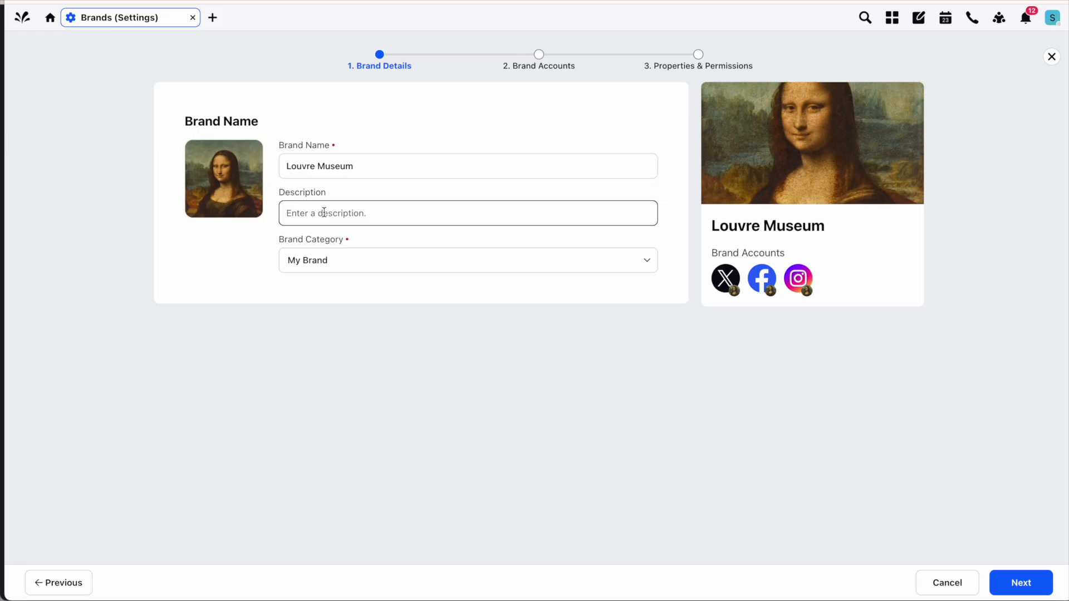
# Step: Choose My Brand as the Louvre Museum's brand category and continue to its brand accounts
pyautogui.click(341, 260)
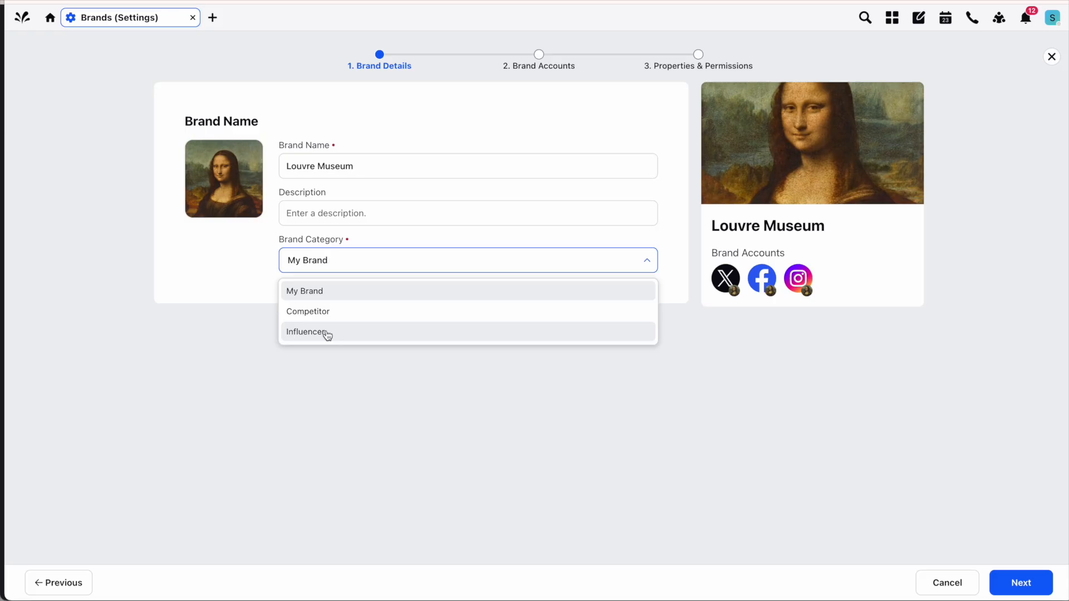
pyautogui.click(339, 291)
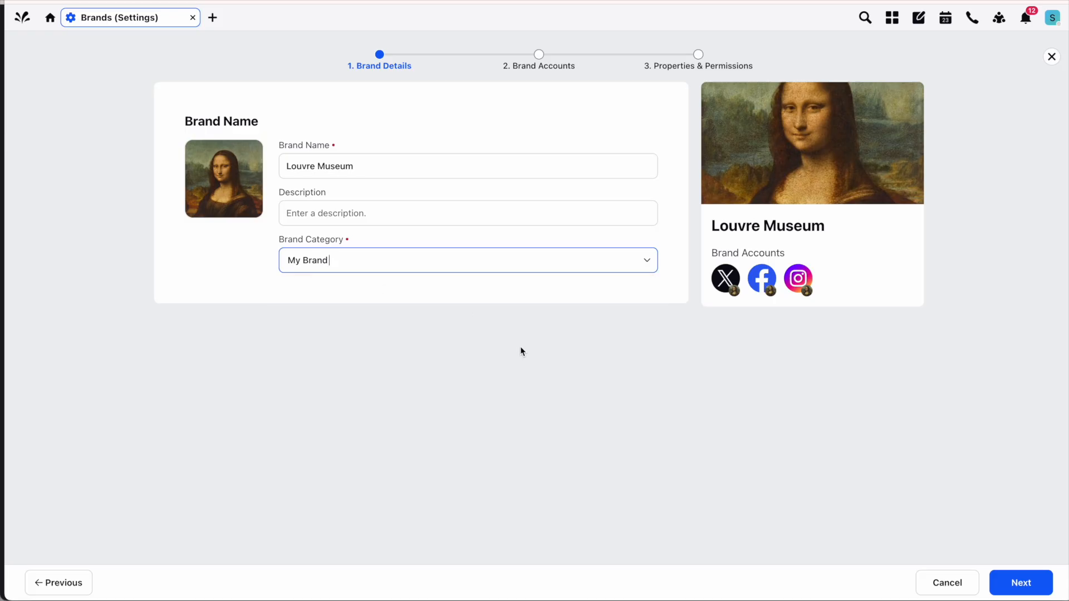
pyautogui.click(1022, 586)
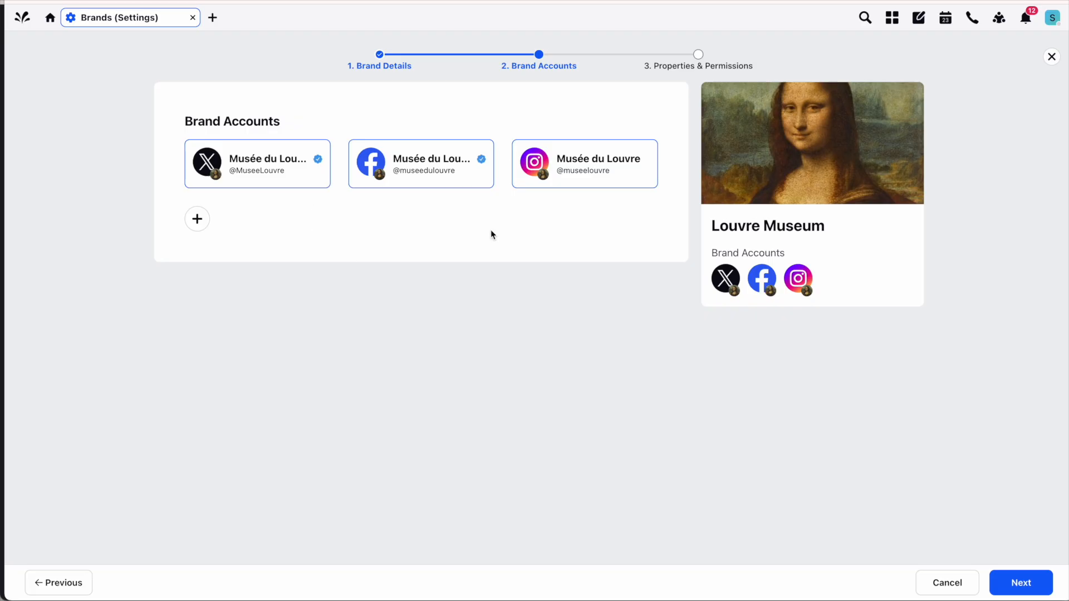
# Step: Search the social account database for "louvre", look through the matching accounts, and close the dialog without adding any
pyautogui.moveTo(595, 171)
pyautogui.click(197, 220)
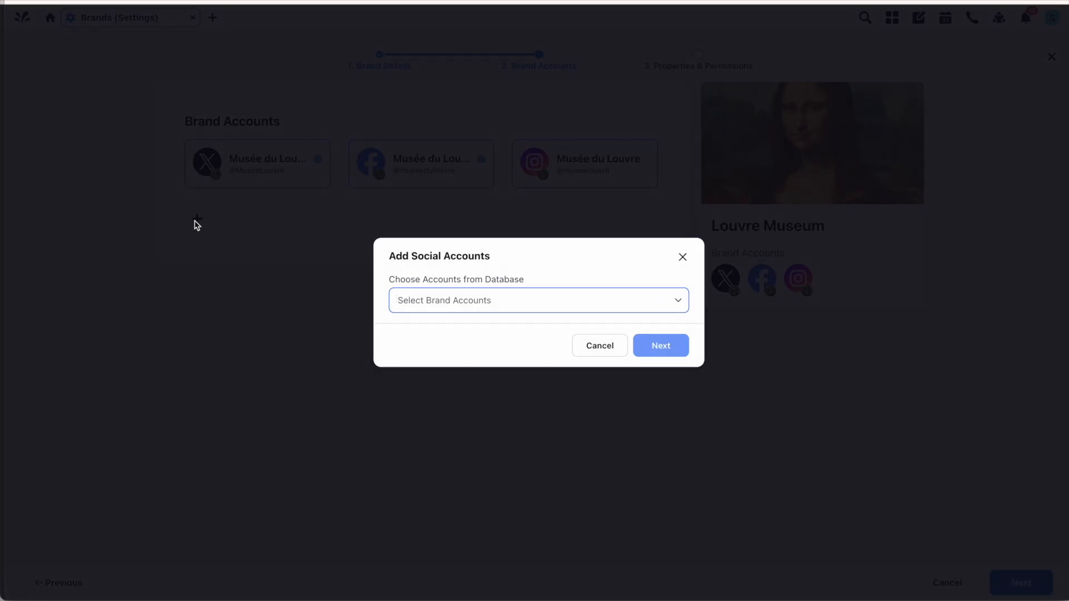
pyautogui.click(444, 299)
pyautogui.write('lo')
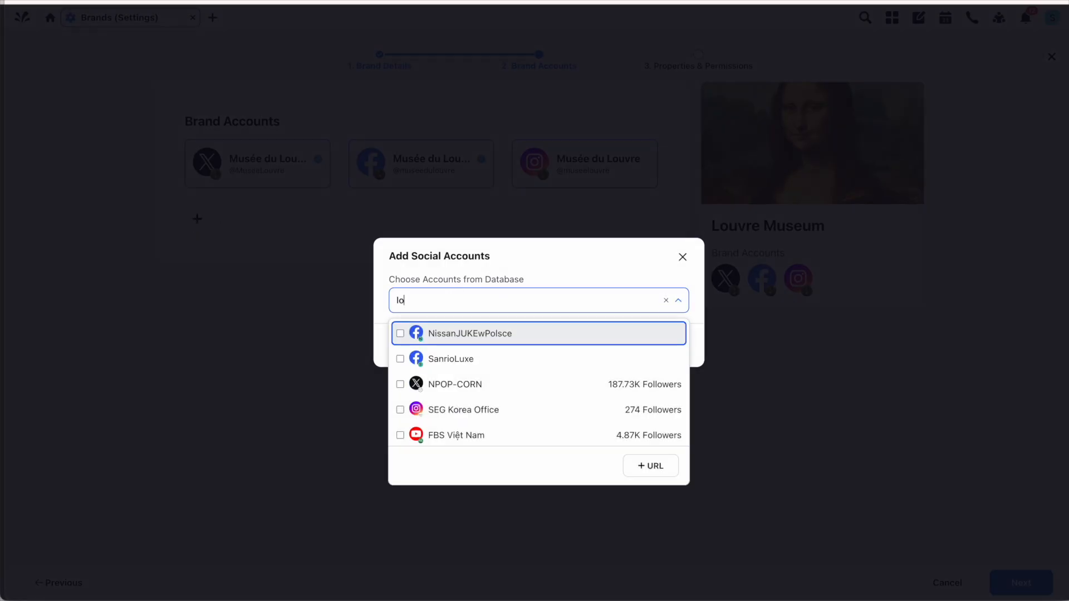
pyautogui.write('uvre')
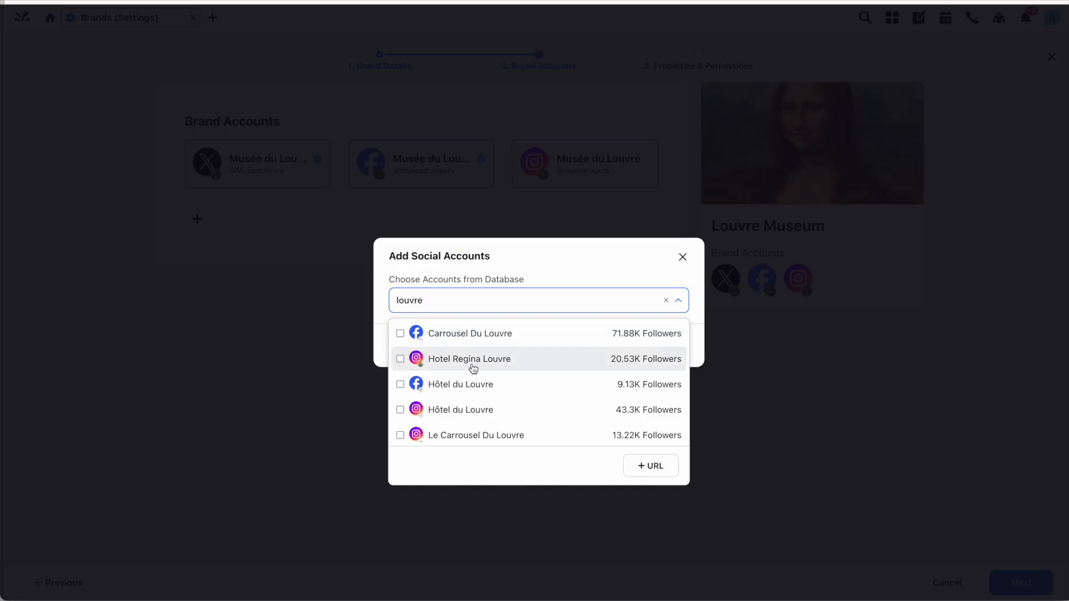
pyautogui.scroll(-2, 473, 366)
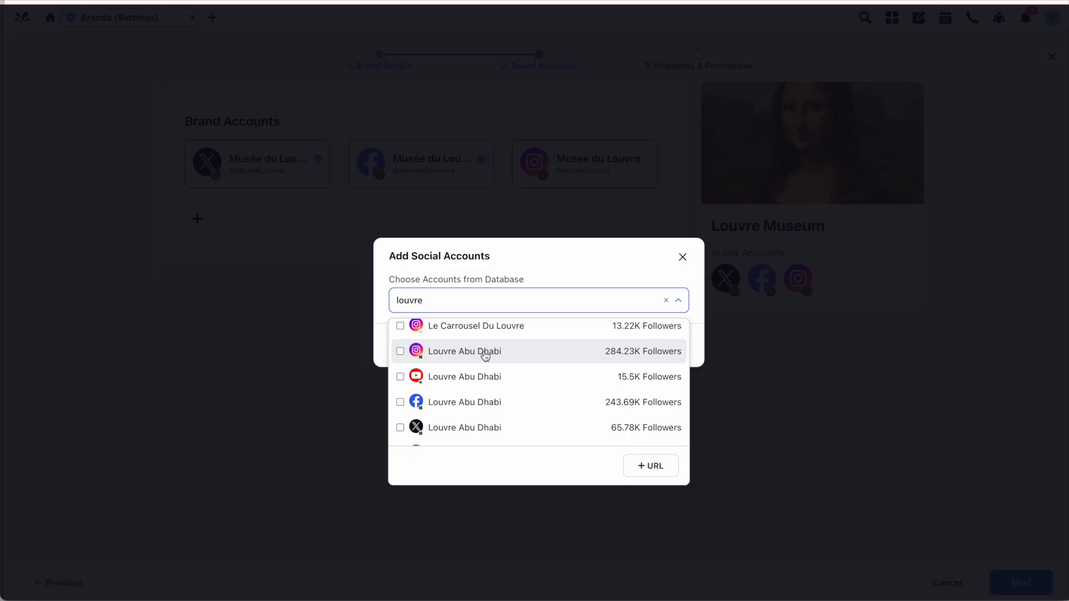
pyautogui.scroll(-2, 485, 356)
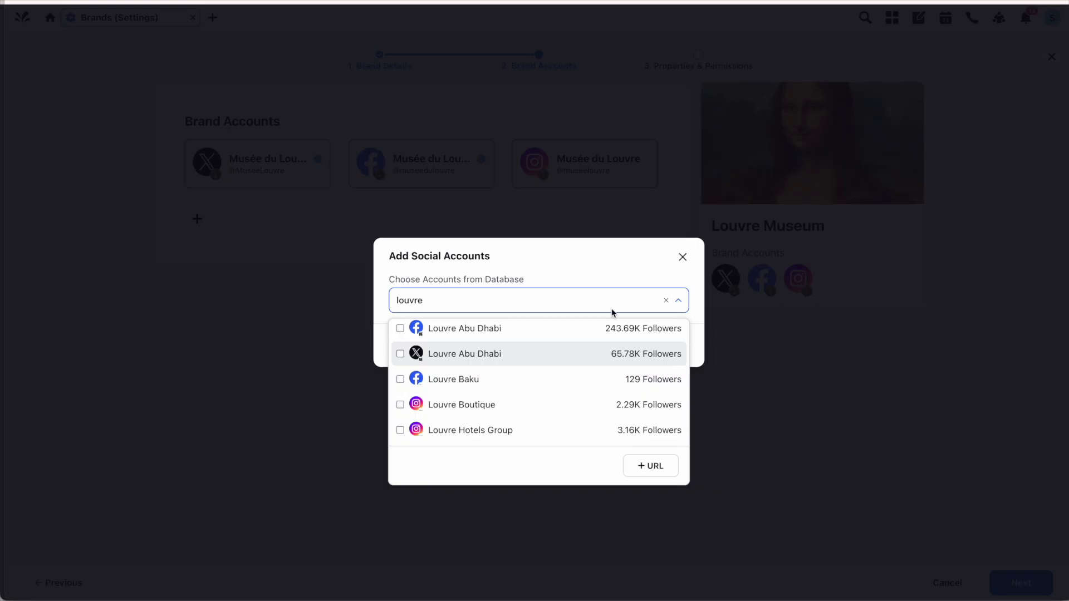
pyautogui.click(683, 257)
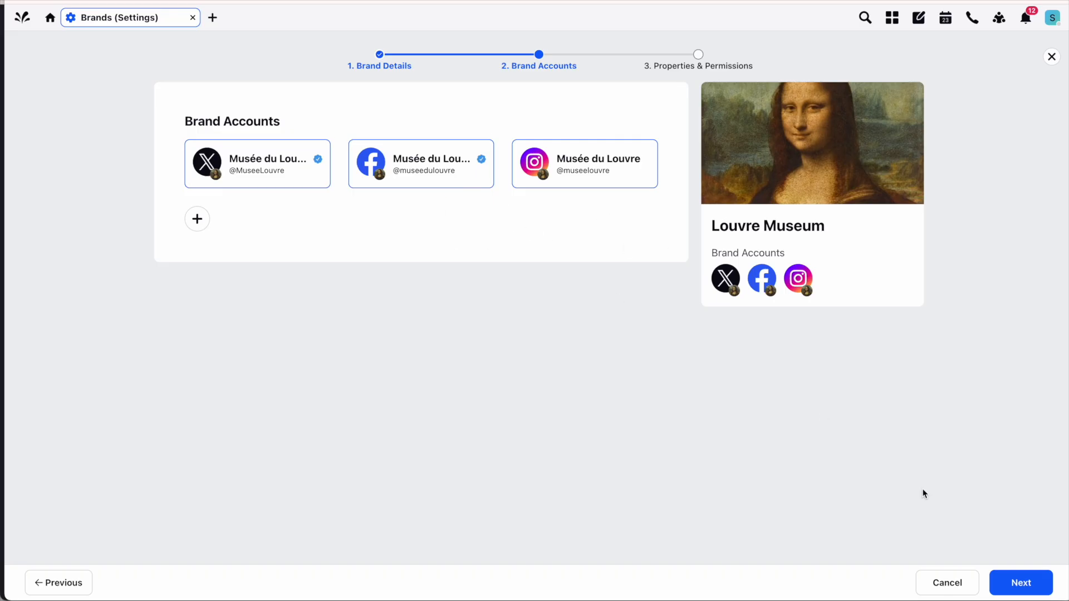
# Step: Set the brand's Brand Country to France and Region to EMEA, and create the Louvre Museum brand
pyautogui.click(1038, 584)
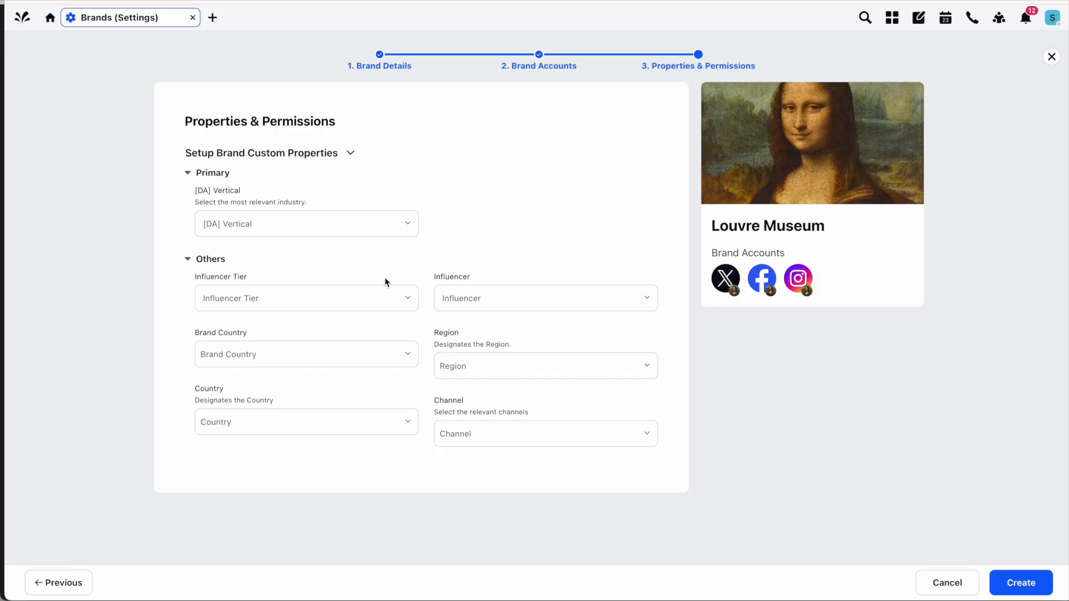
pyautogui.click(385, 365)
pyautogui.click(305, 428)
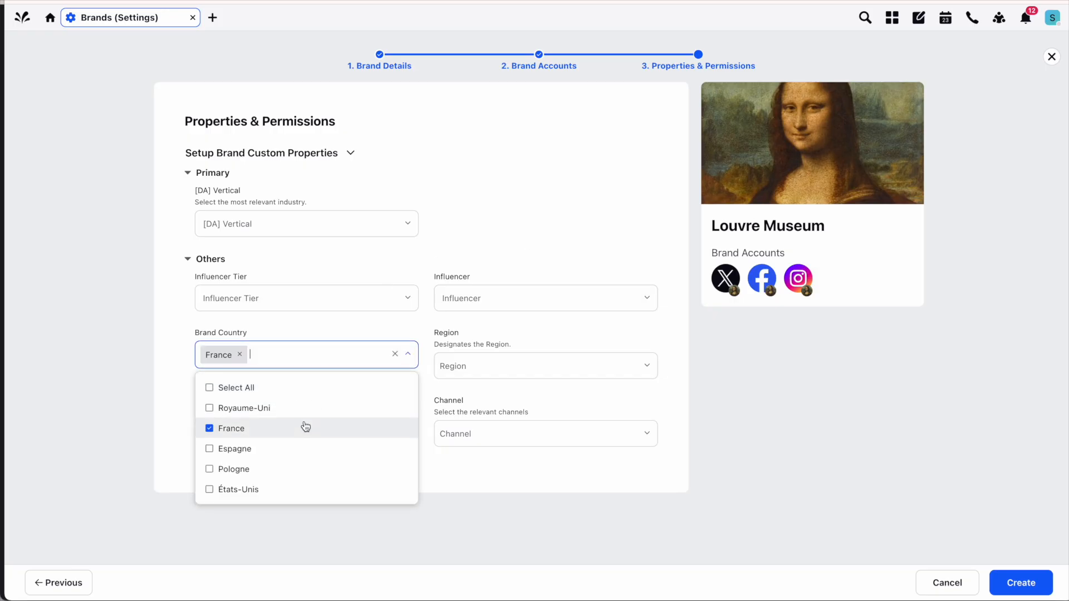
pyautogui.click(444, 367)
pyautogui.click(449, 458)
pyautogui.click(374, 470)
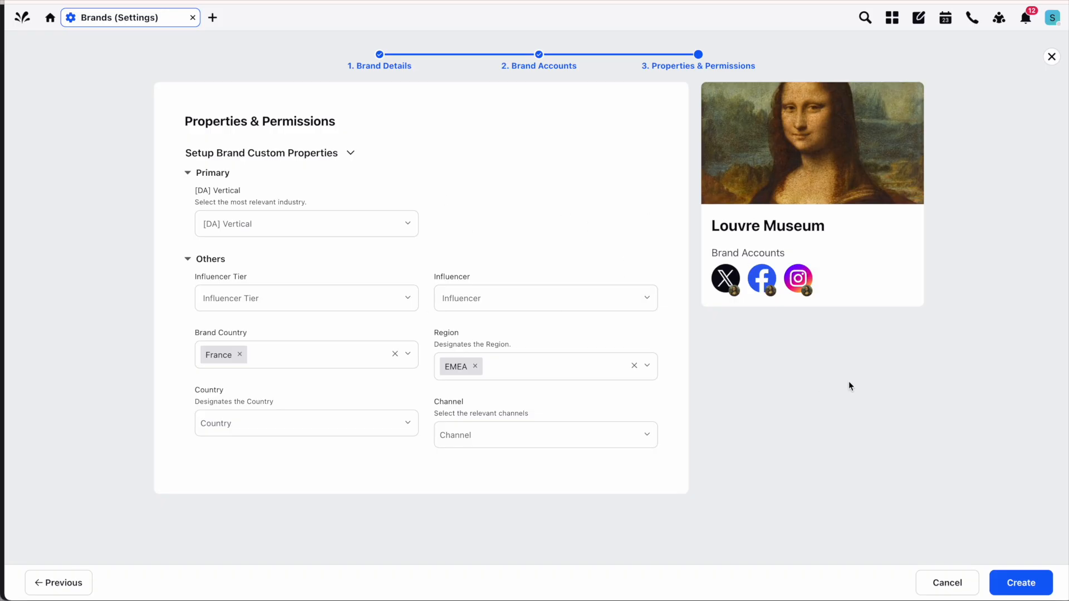
pyautogui.click(1037, 589)
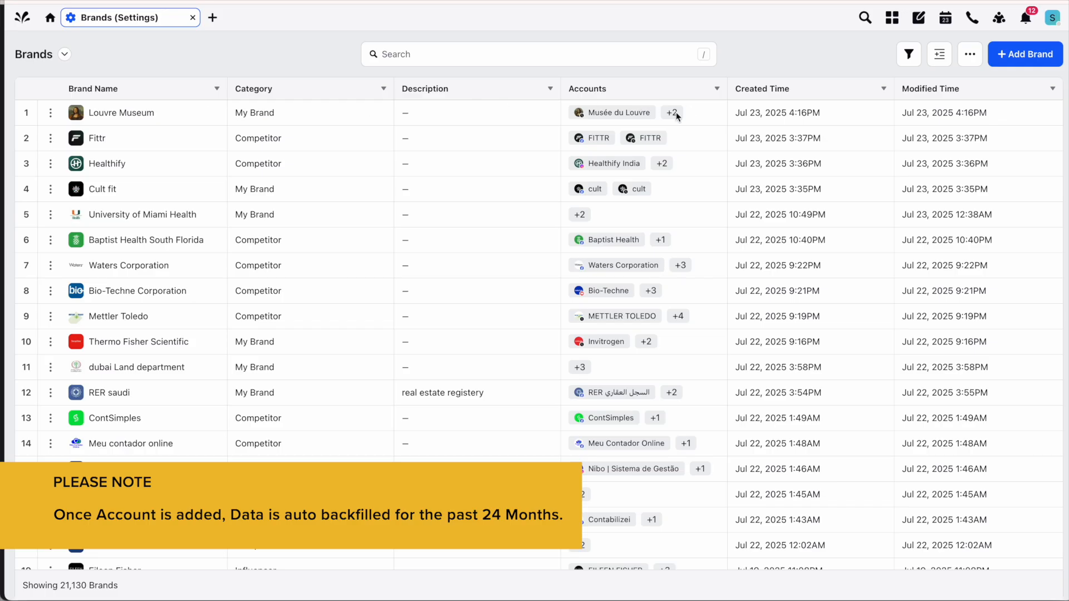
# Step: Examine the Louvre Museum's row in the brands list and the actions available for it
pyautogui.moveTo(676, 113)
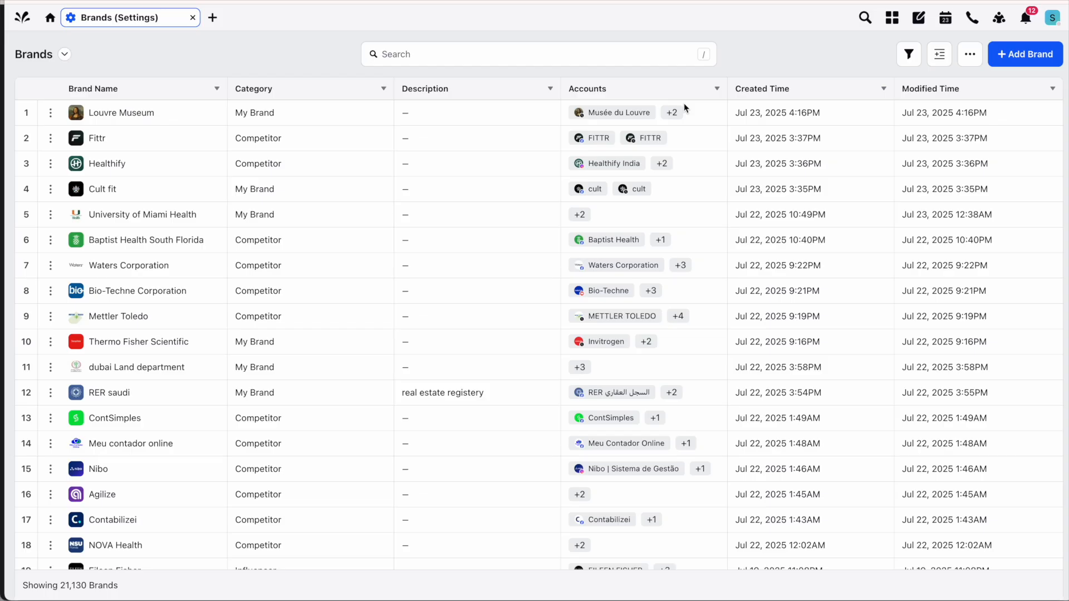
pyautogui.click(50, 112)
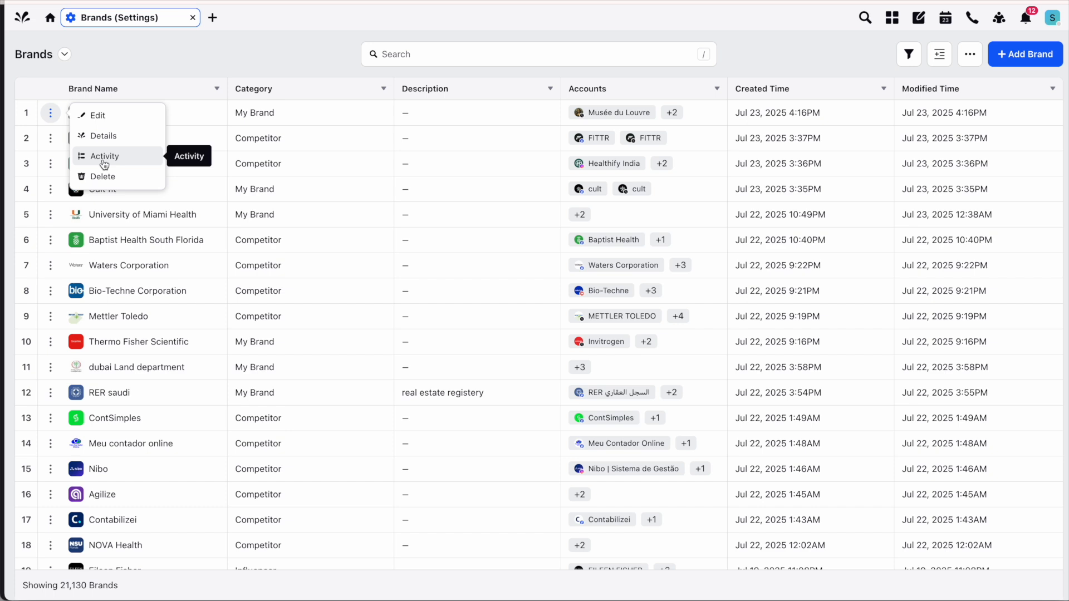
pyautogui.click(206, 75)
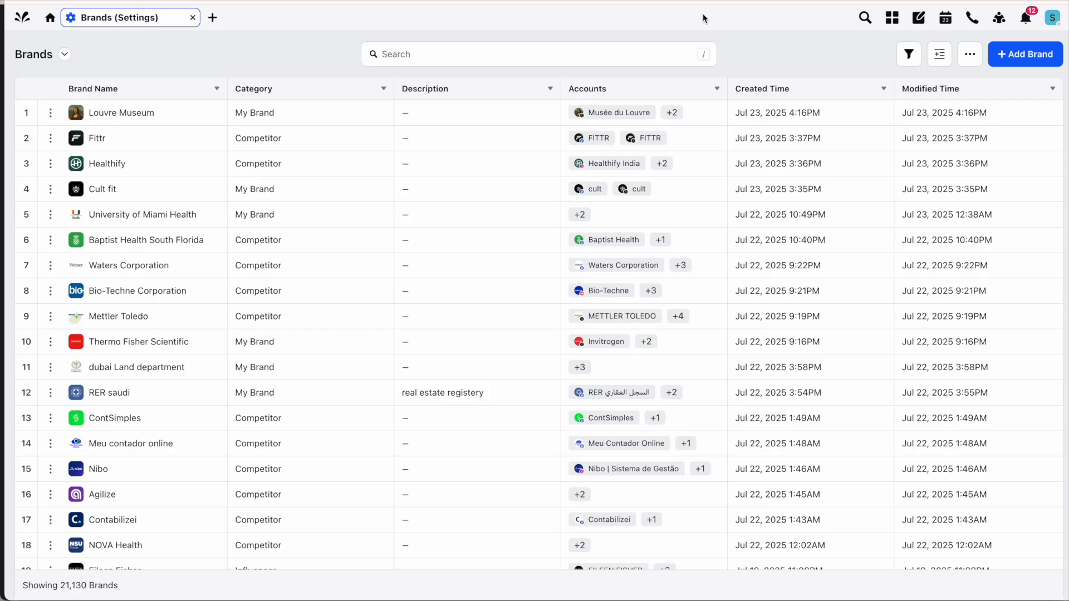
# Step: Start adding a Competitor brand, search for "British Museum", and choose to create the brand from scratch
pyautogui.click(1023, 60)
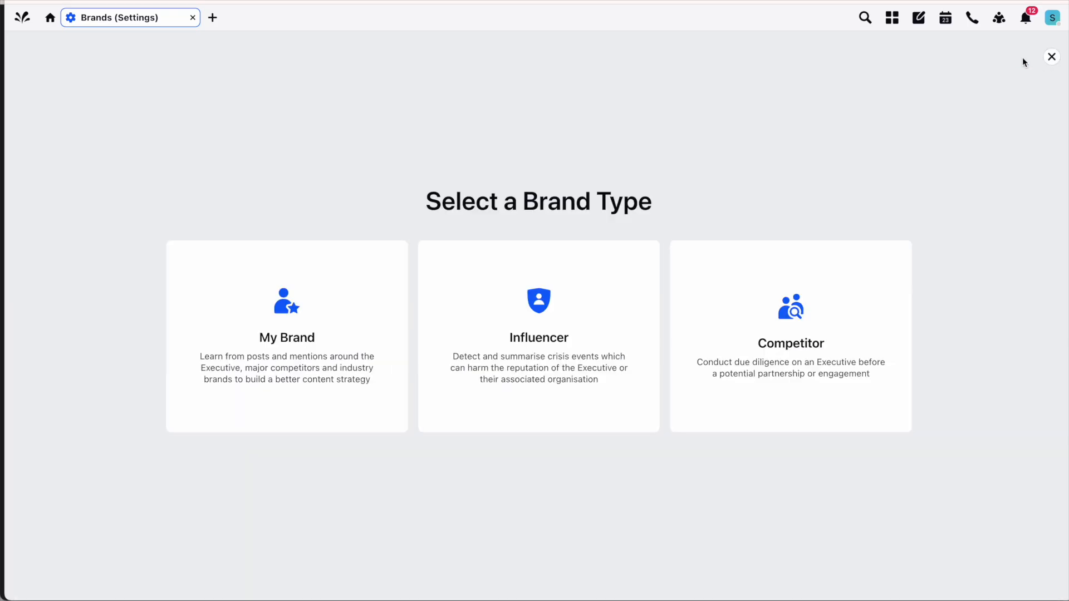
pyautogui.click(726, 287)
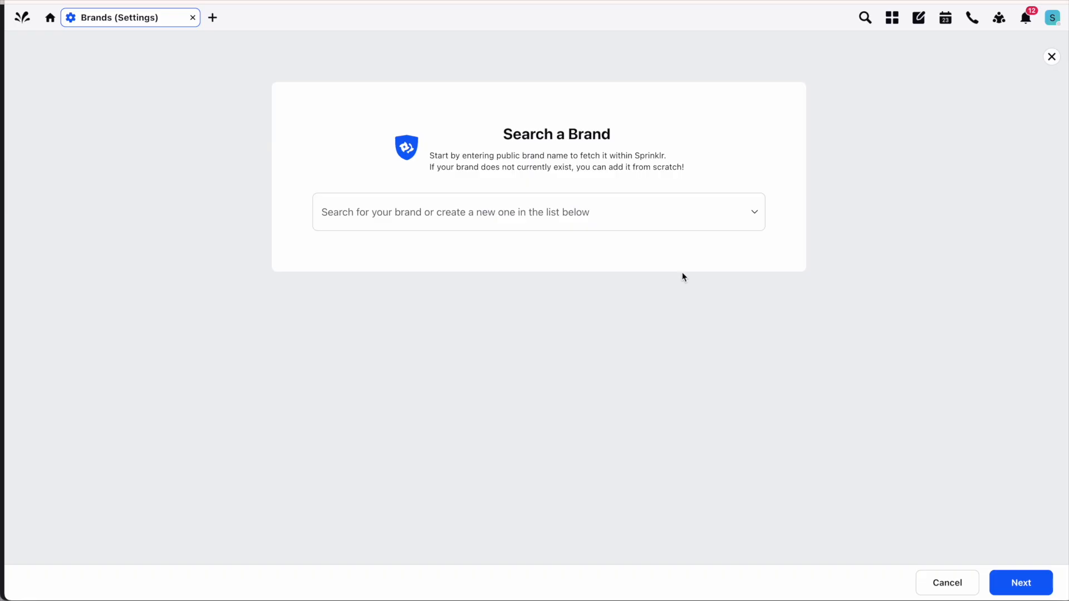
pyautogui.click(518, 211)
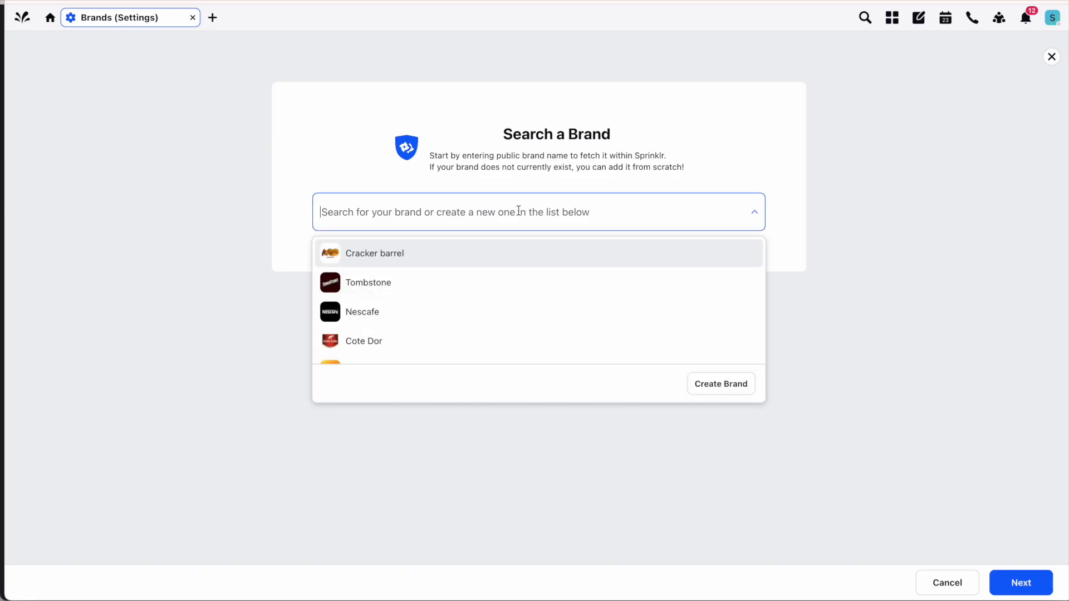
pyautogui.write('B')
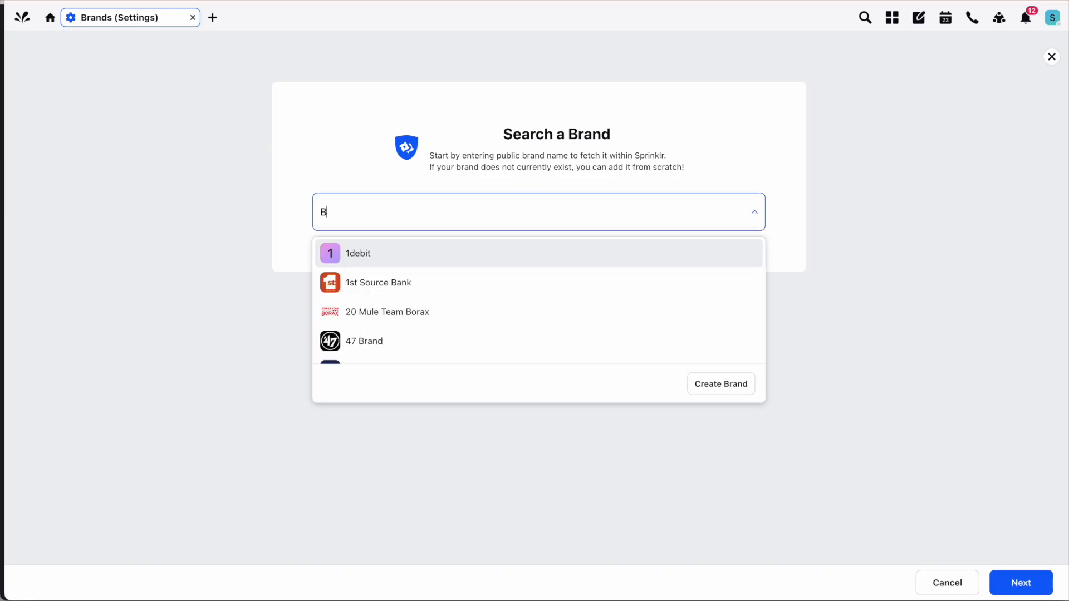
pyautogui.write('ritish Museum')
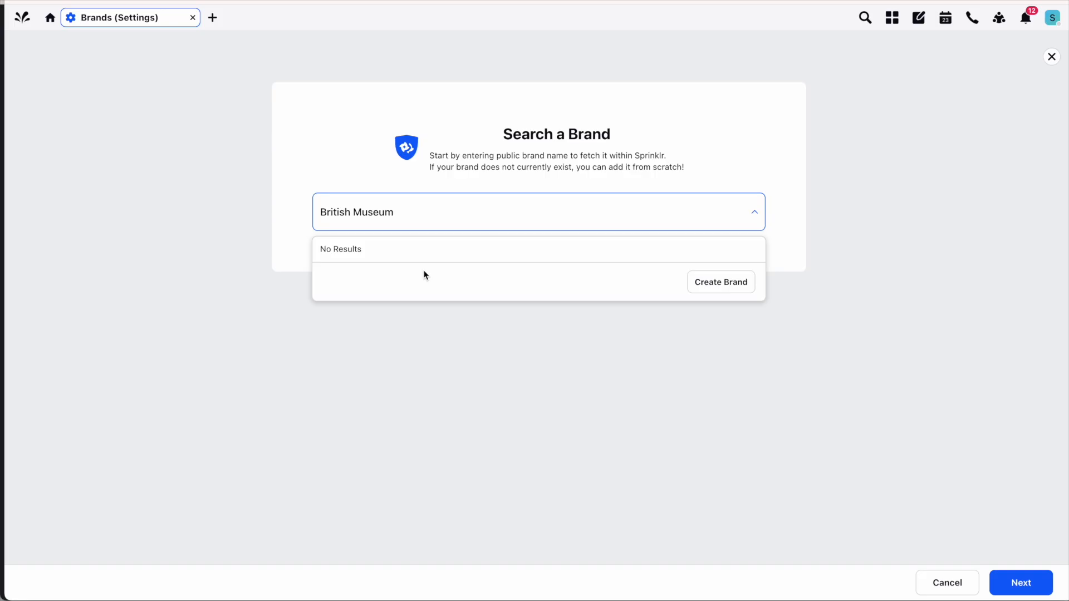
pyautogui.click(723, 284)
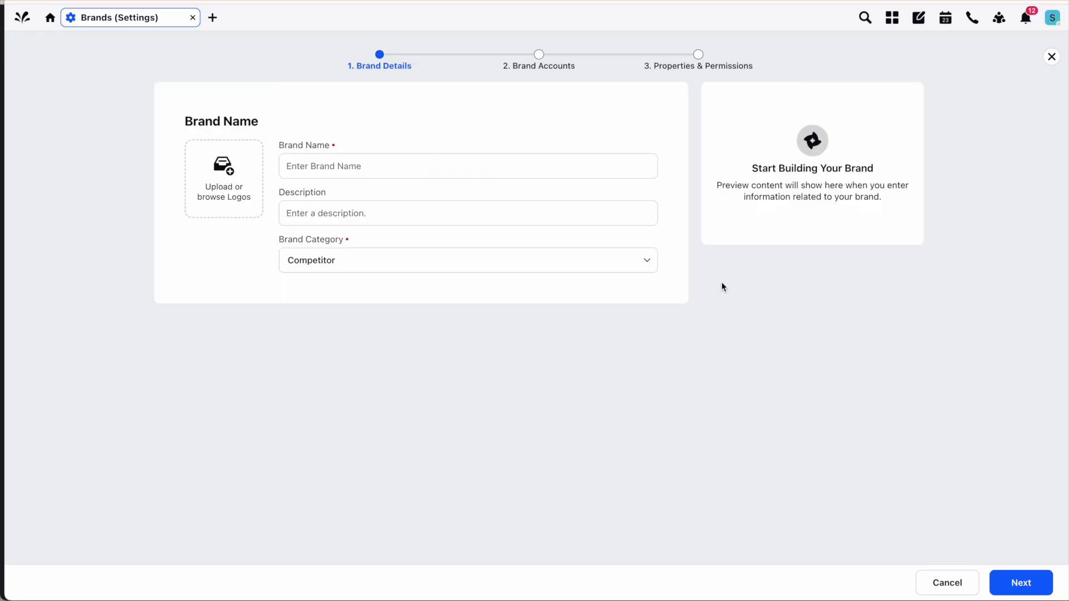
# Step: Name the new brand "The British Museum" and choose Competitor as its brand category
pyautogui.click(457, 167)
pyautogui.write('The Briti')
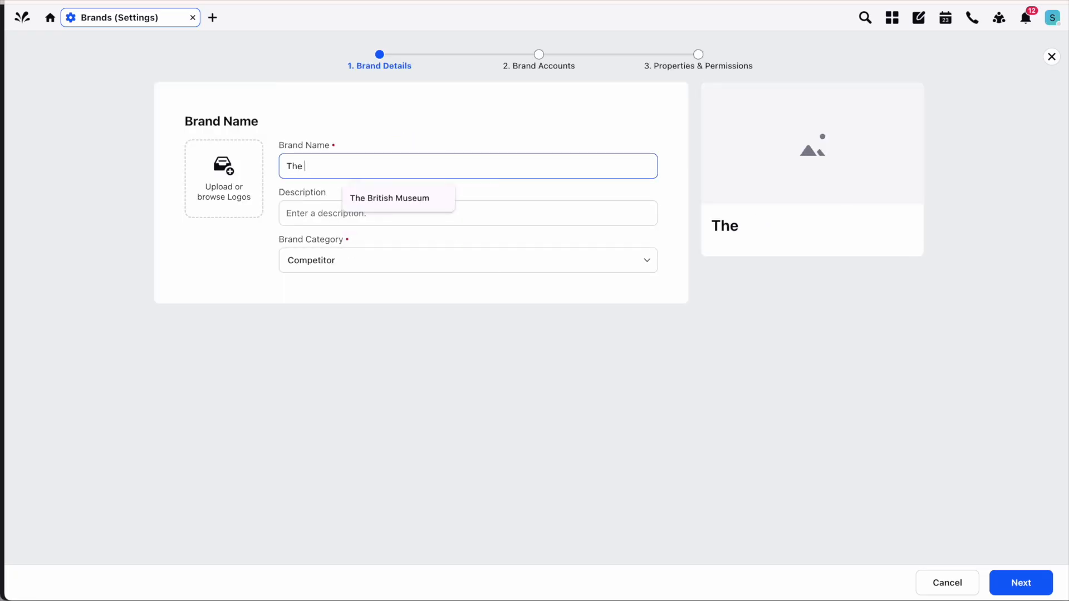
pyautogui.click(393, 199)
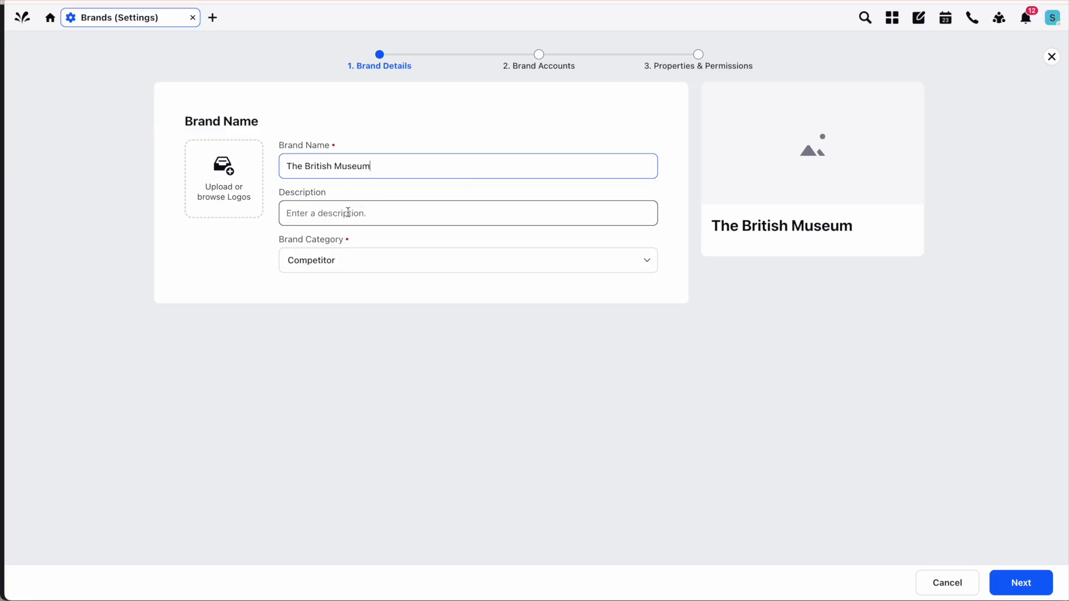
pyautogui.click(346, 268)
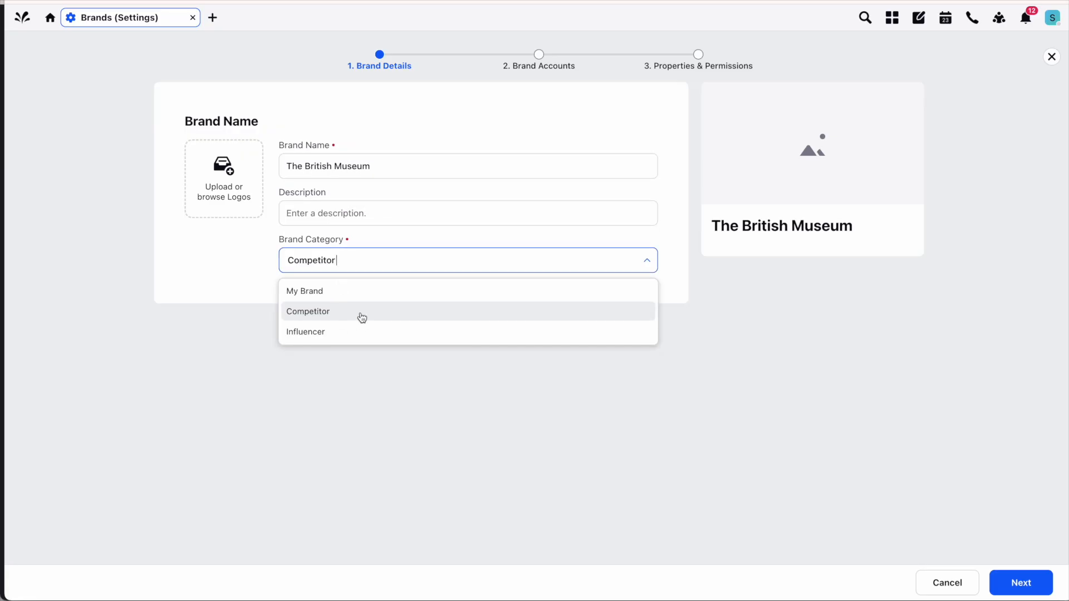
pyautogui.click(324, 314)
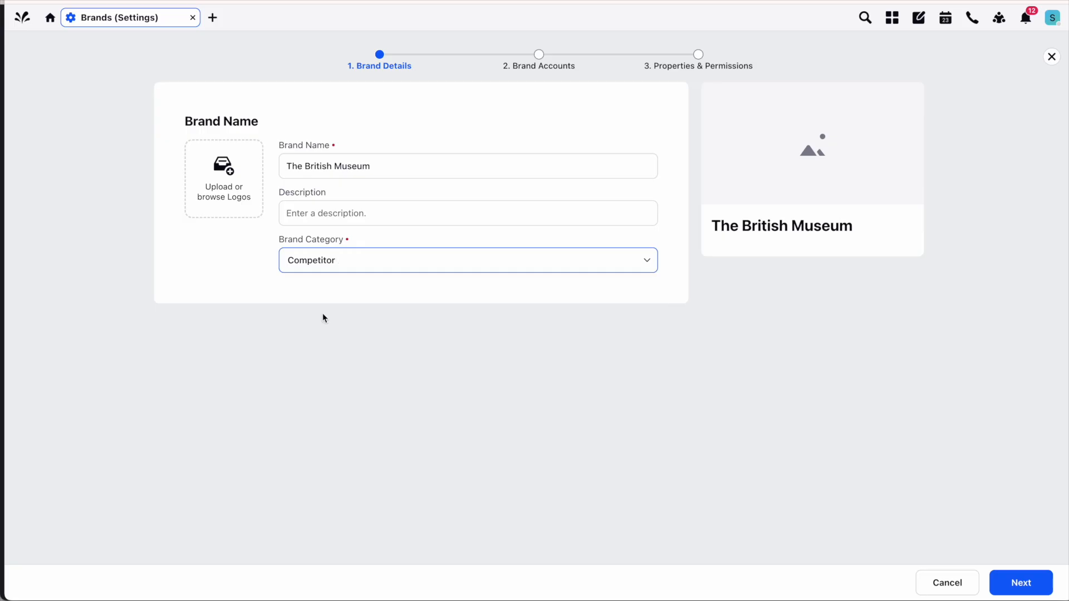
# Step: Upload "Screenshot 2025-07-22 at 1.38.40 PM.png" from the Desktop folder and save it as The British Museum's logo
pyautogui.click(225, 196)
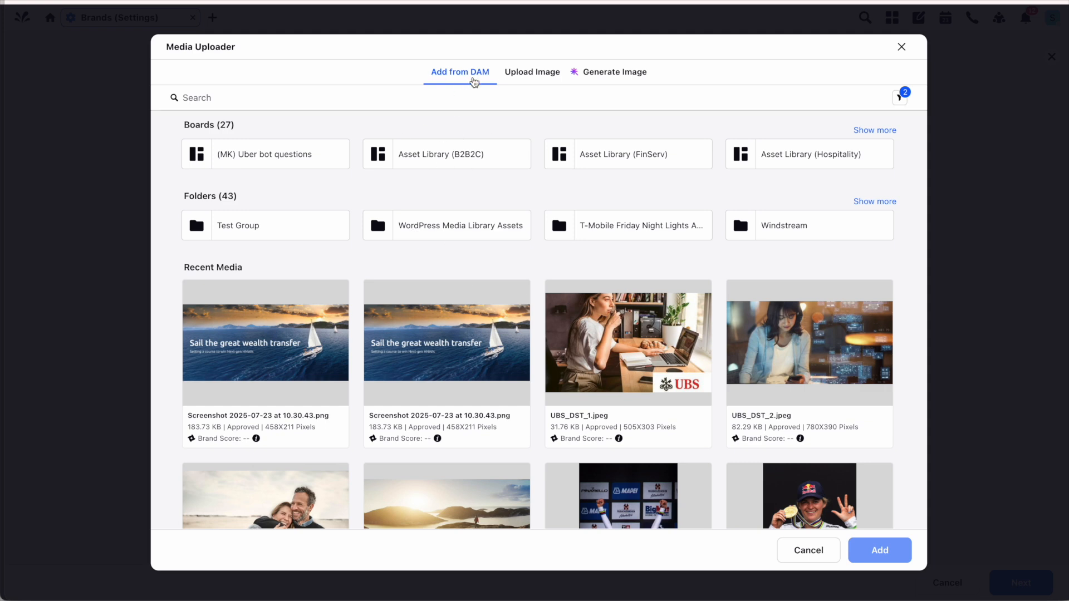
pyautogui.click(525, 71)
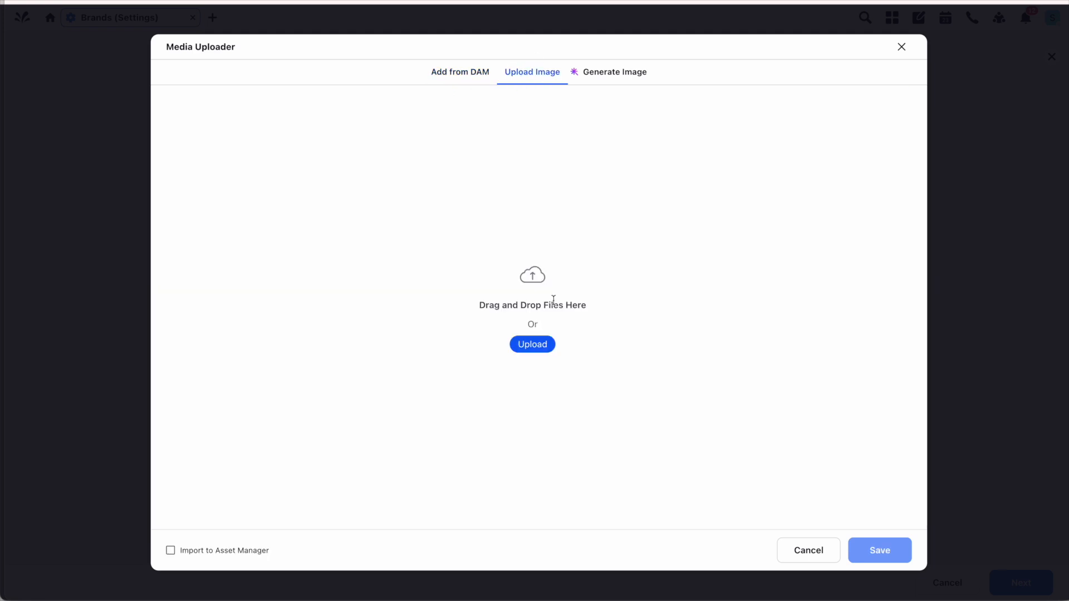
pyautogui.click(540, 355)
pyautogui.click(340, 197)
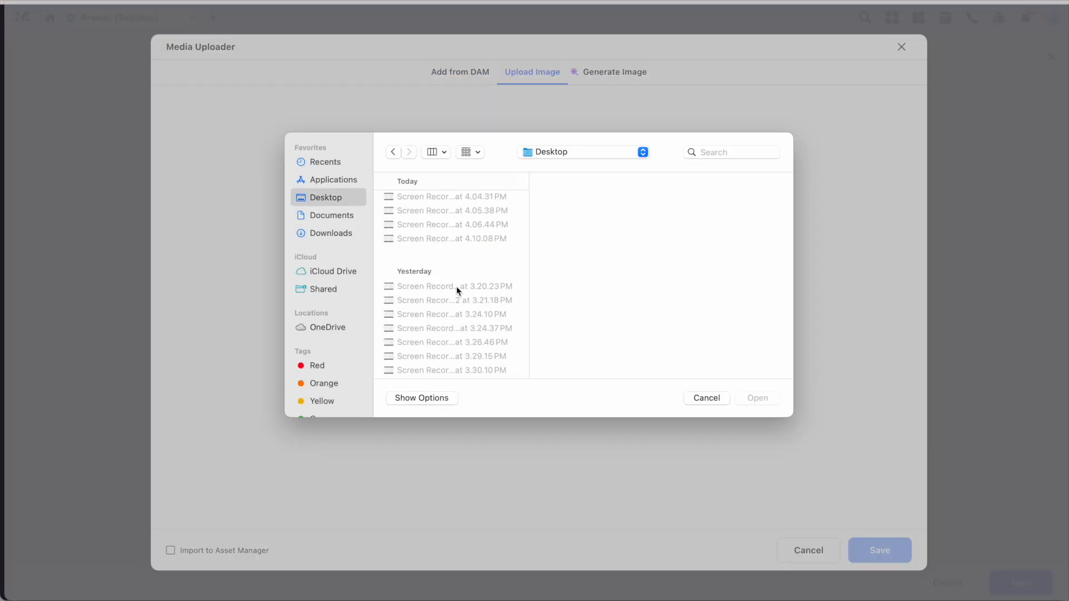
pyautogui.click(455, 284)
pyautogui.click(746, 400)
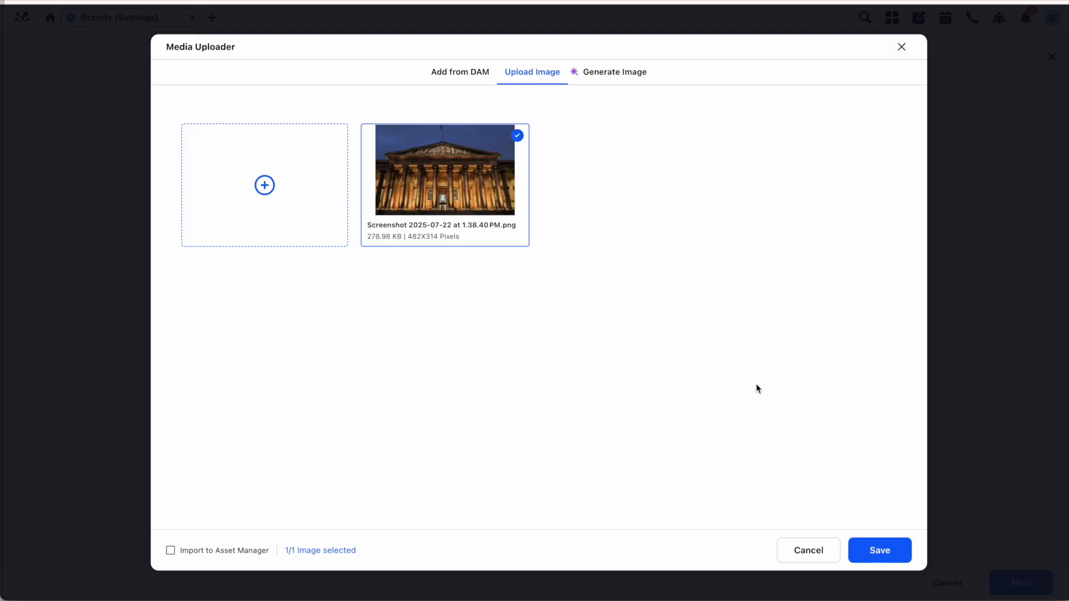
pyautogui.click(881, 551)
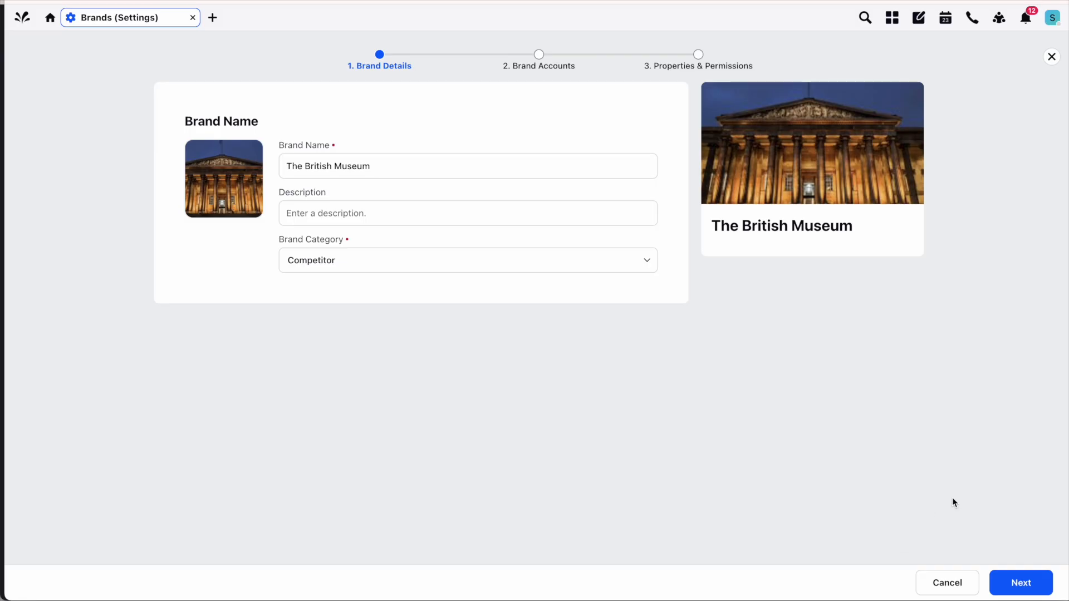
# Step: Continue to the brand accounts, start adding one by URL, and find the British Museum's Facebook page through a Google search in a new browser tab
pyautogui.click(1021, 584)
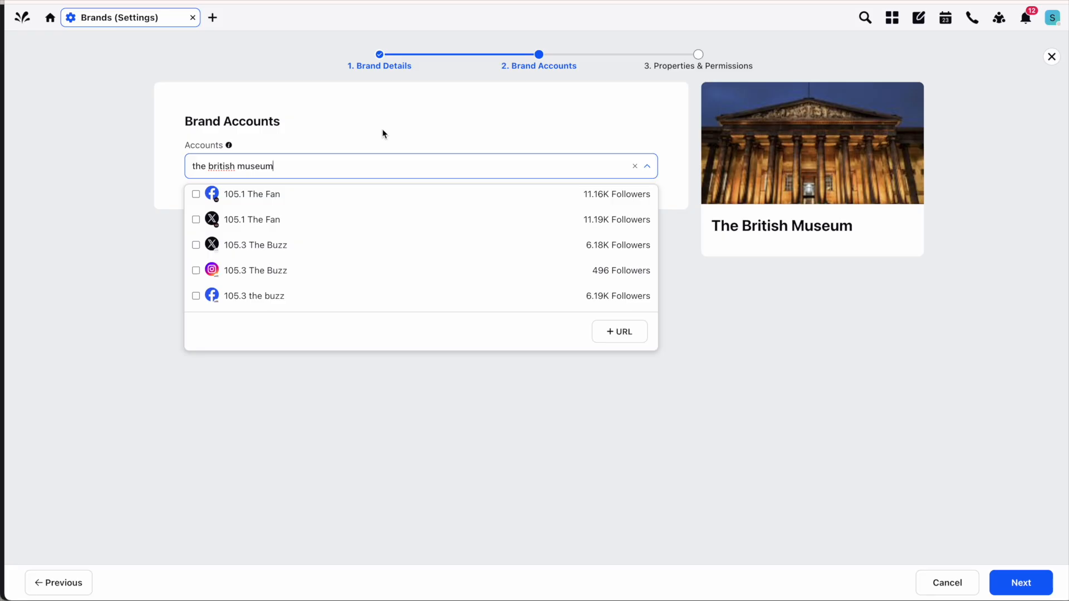
pyautogui.click(620, 329)
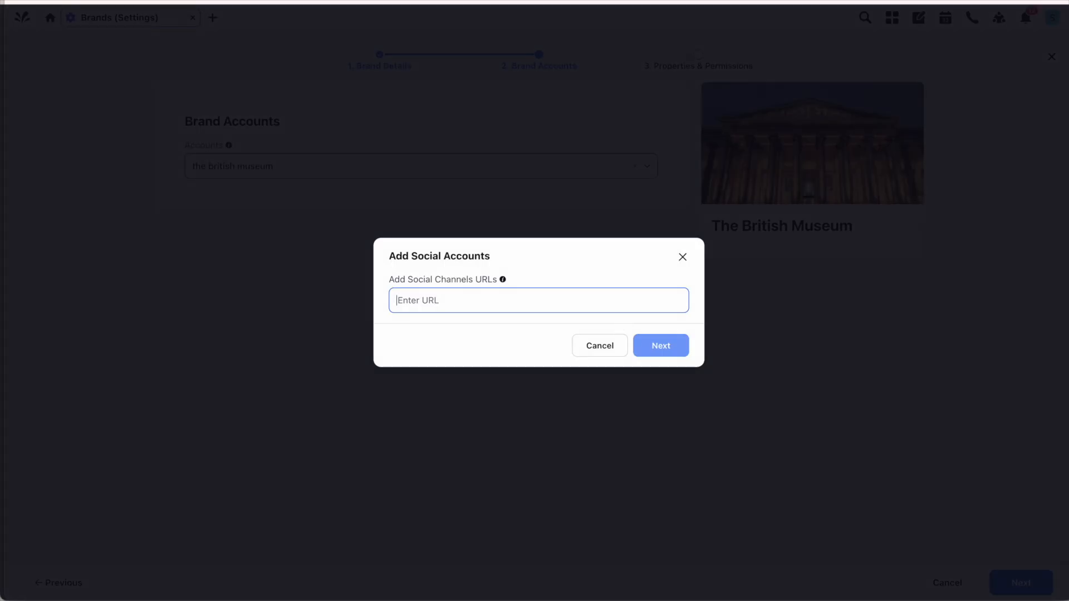
pyautogui.press('super+t')
pyautogui.write('the br')
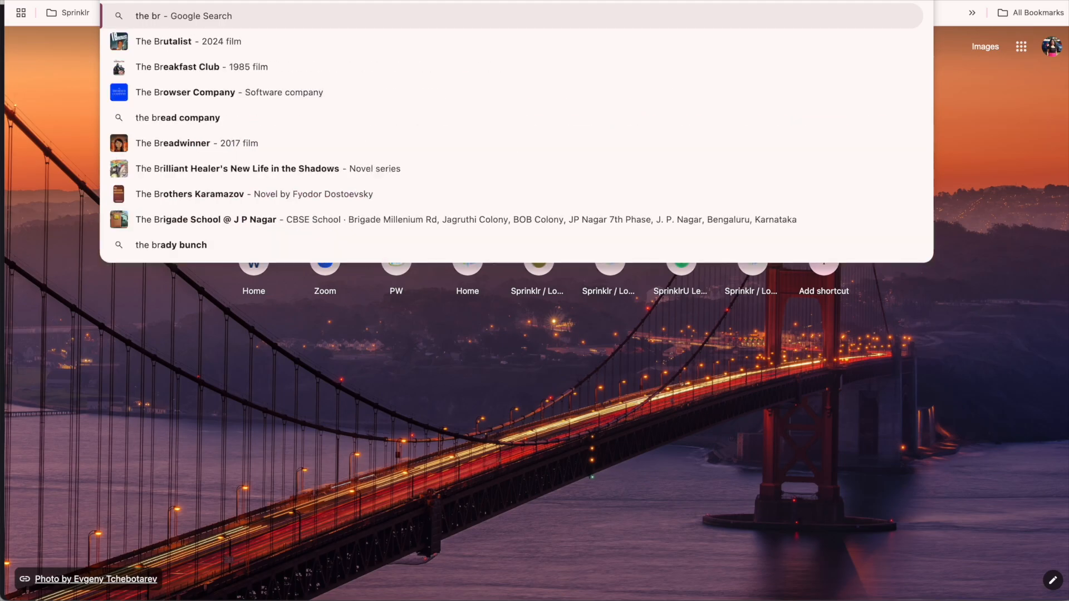
pyautogui.write('itish museum facebook')
pyautogui.press('Return')
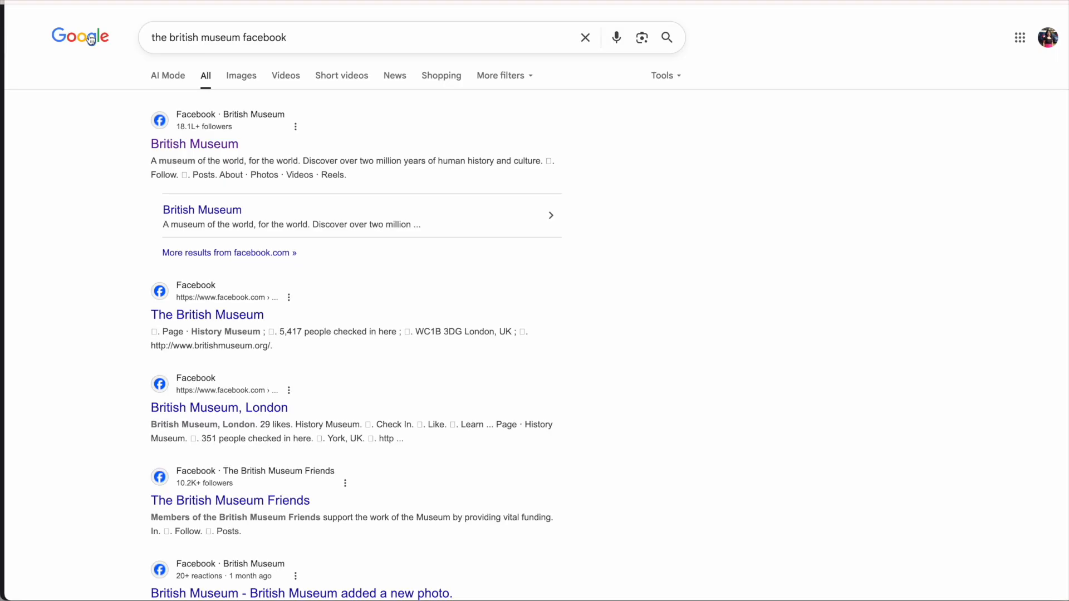
pyautogui.click(166, 145)
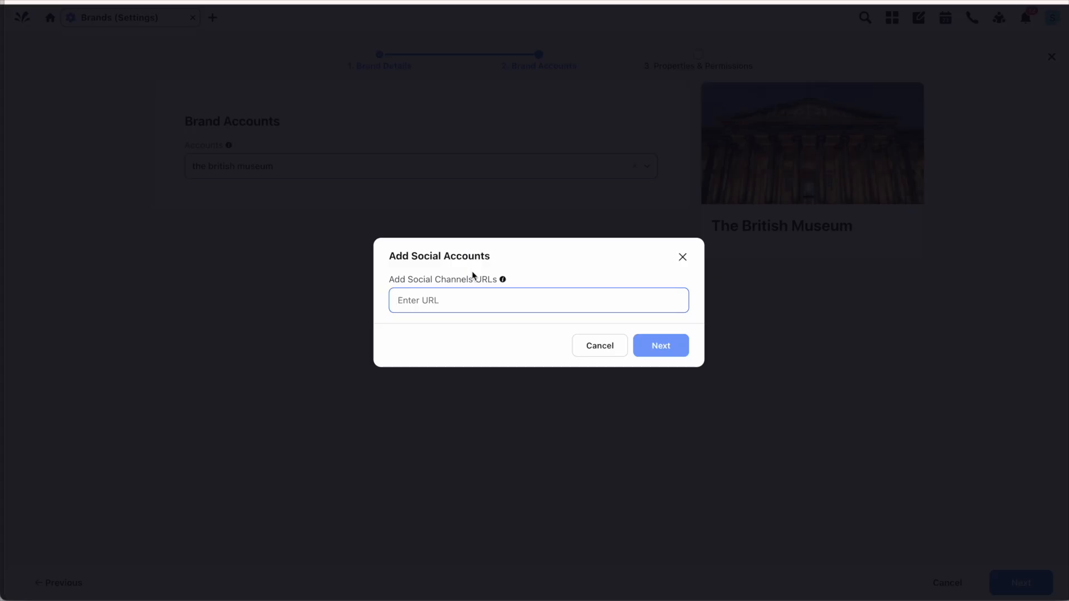
pyautogui.write('https://www.facebook.com/britishmuseum')
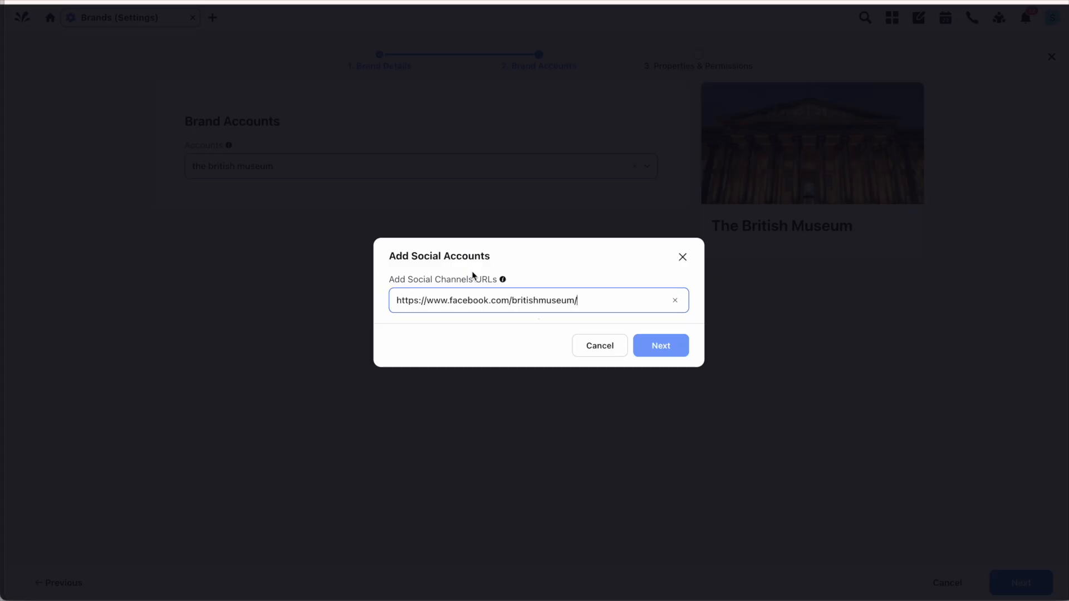
pyautogui.press('Return')
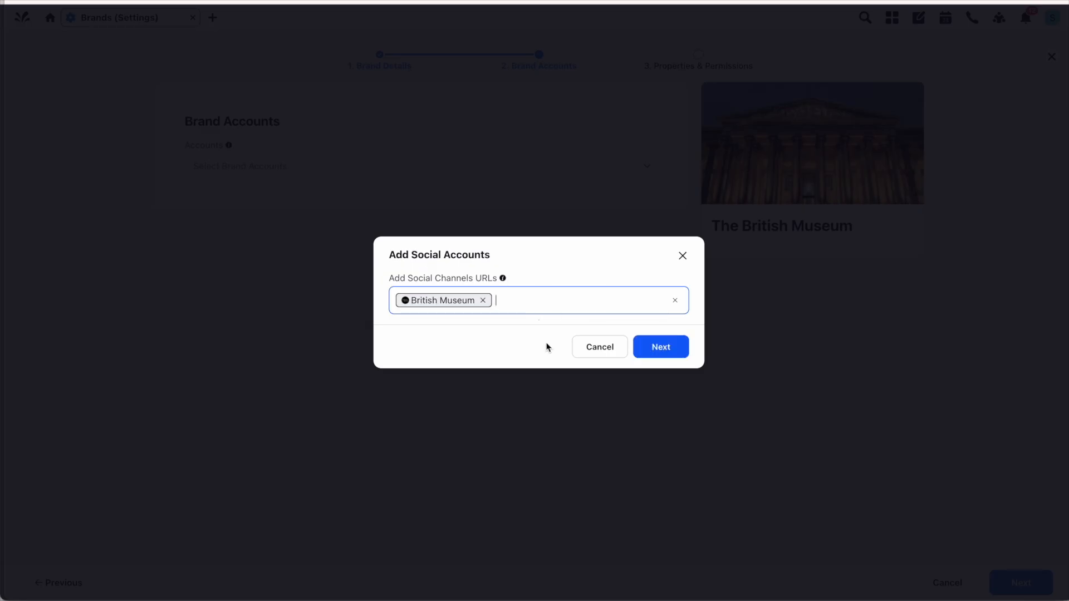
pyautogui.click(666, 347)
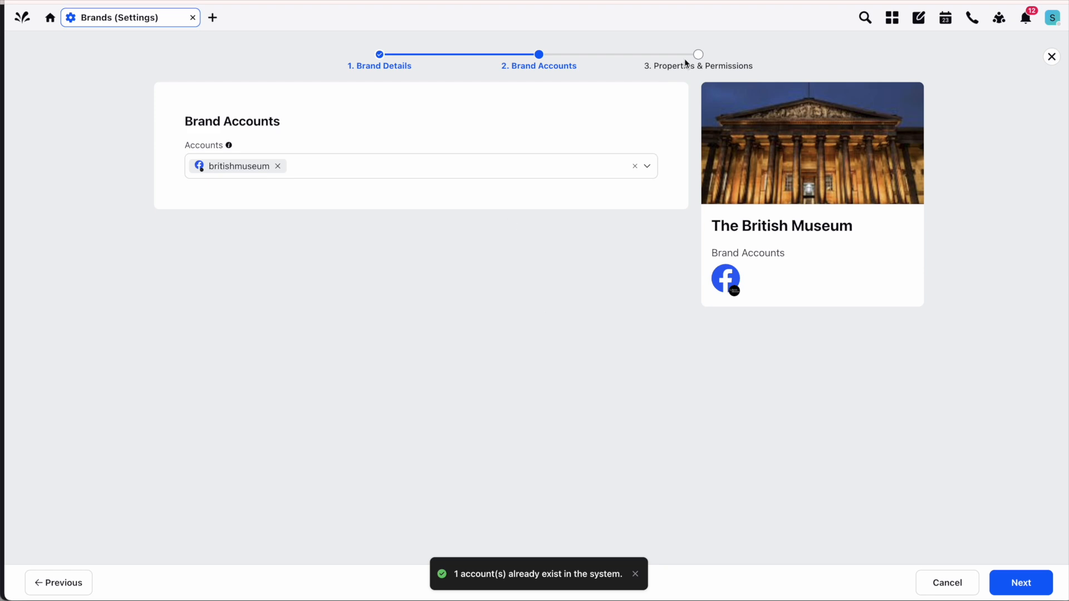
pyautogui.click(673, 1)
pyautogui.write('british museum')
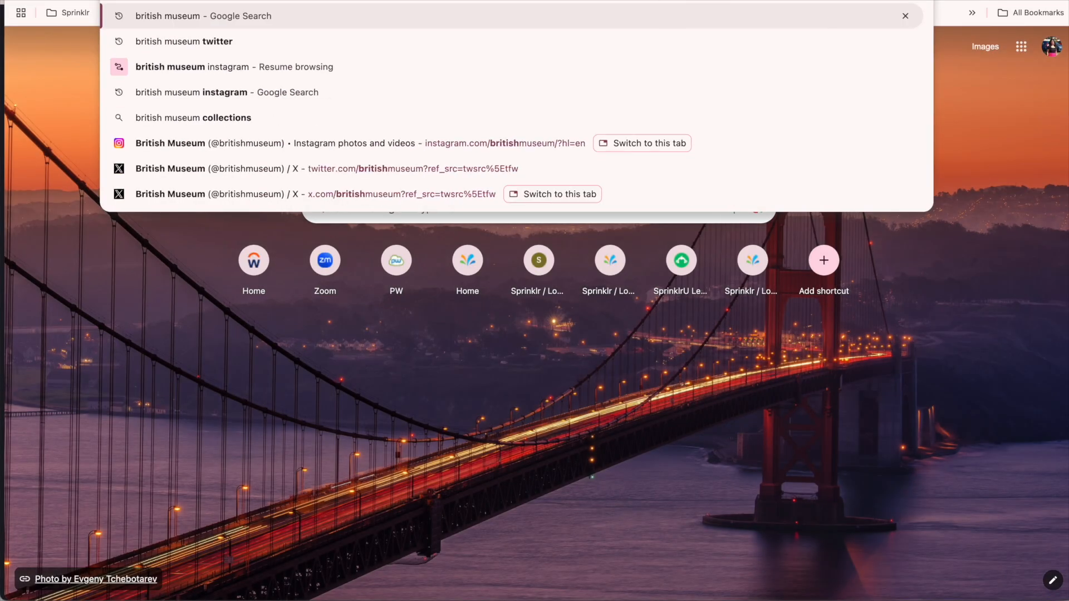
pyautogui.write(' instagram')
pyautogui.press('Return')
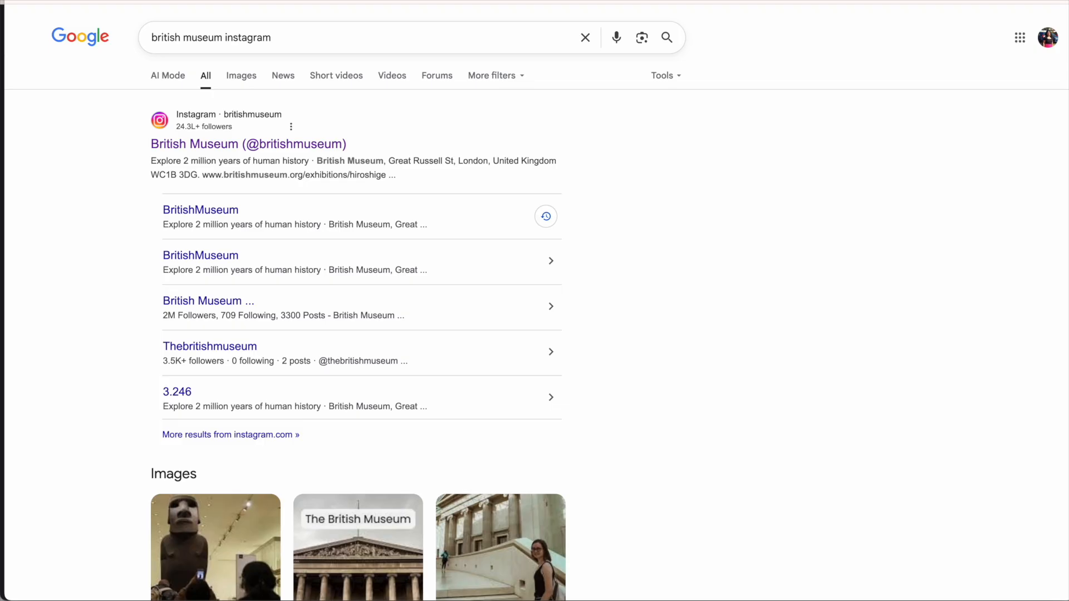
pyautogui.click(265, 144)
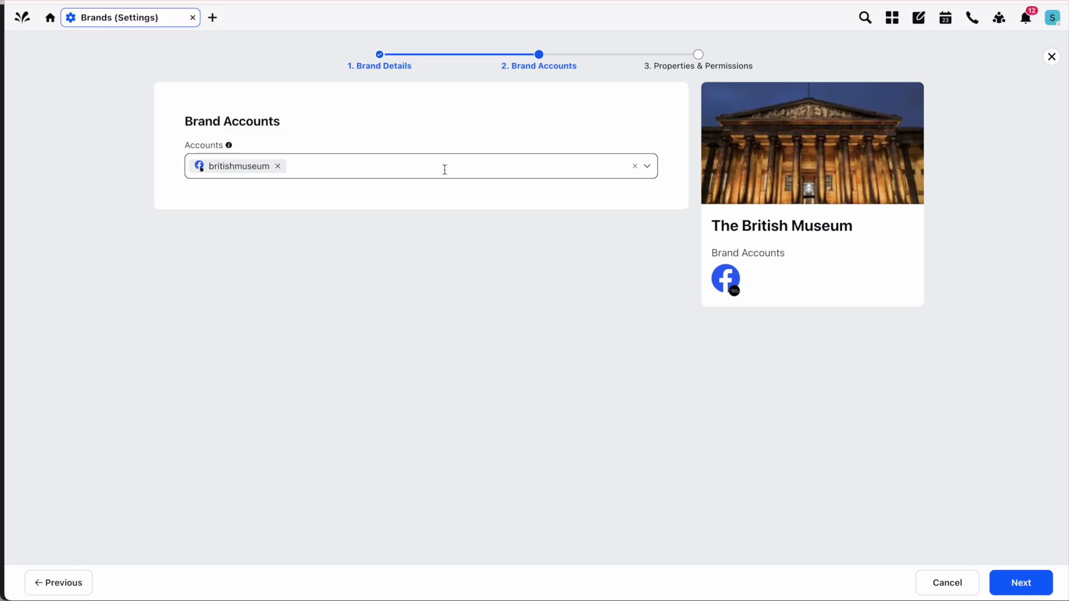
pyautogui.click(444, 168)
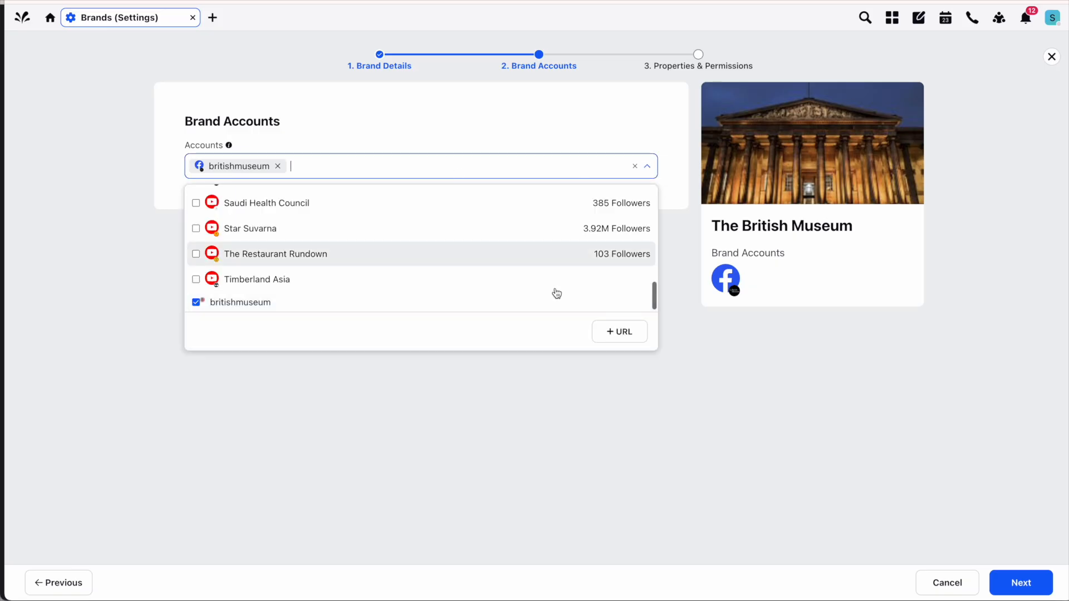
pyautogui.click(623, 335)
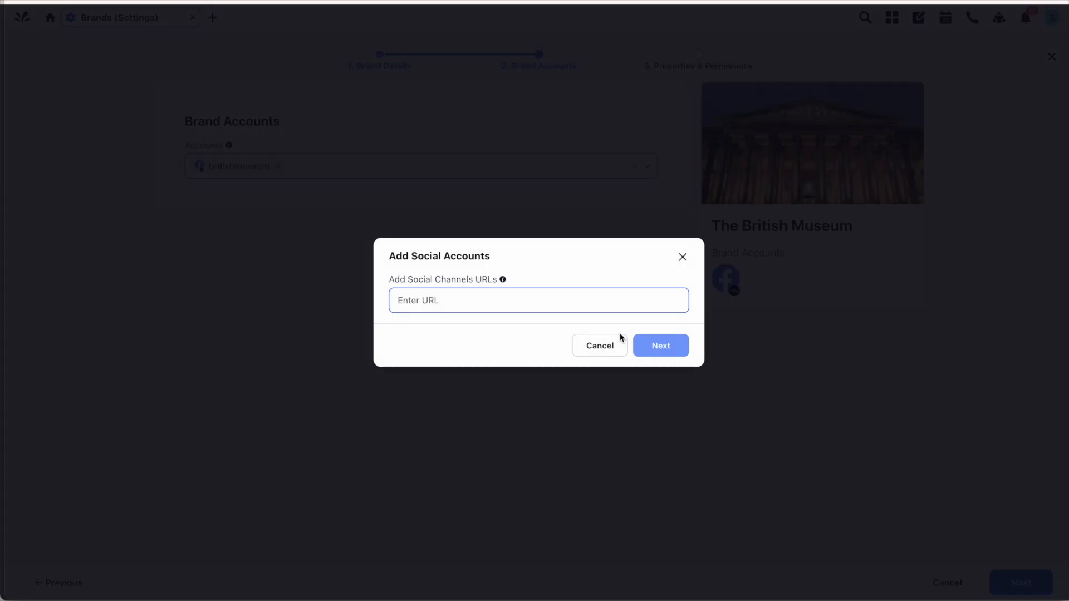
pyautogui.write('https://www.instagram.com/britishmuseum/?hl=en')
pyautogui.press('Return')
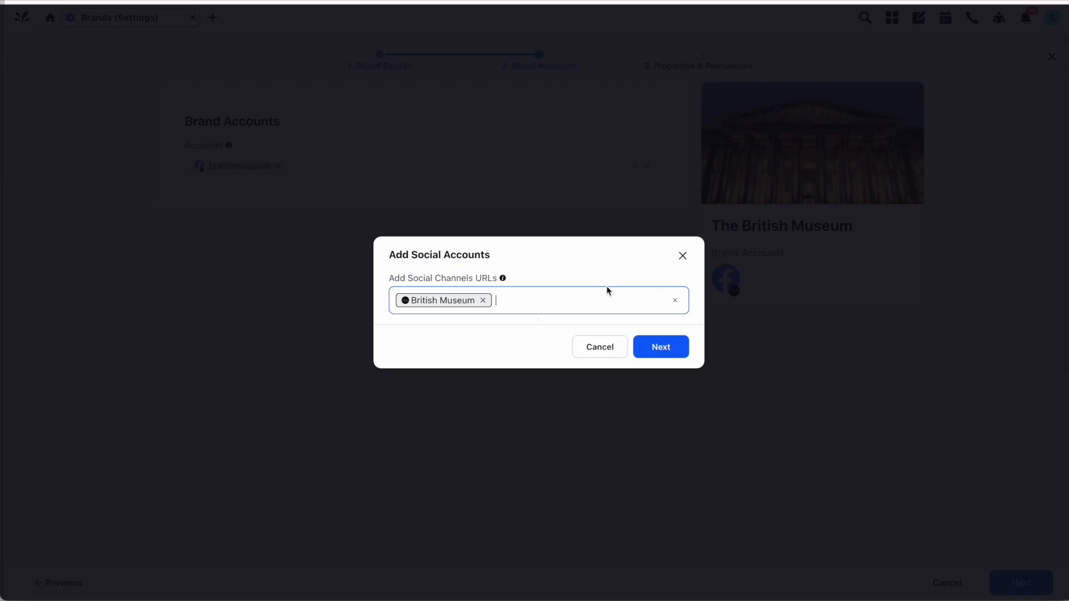
pyautogui.click(657, 347)
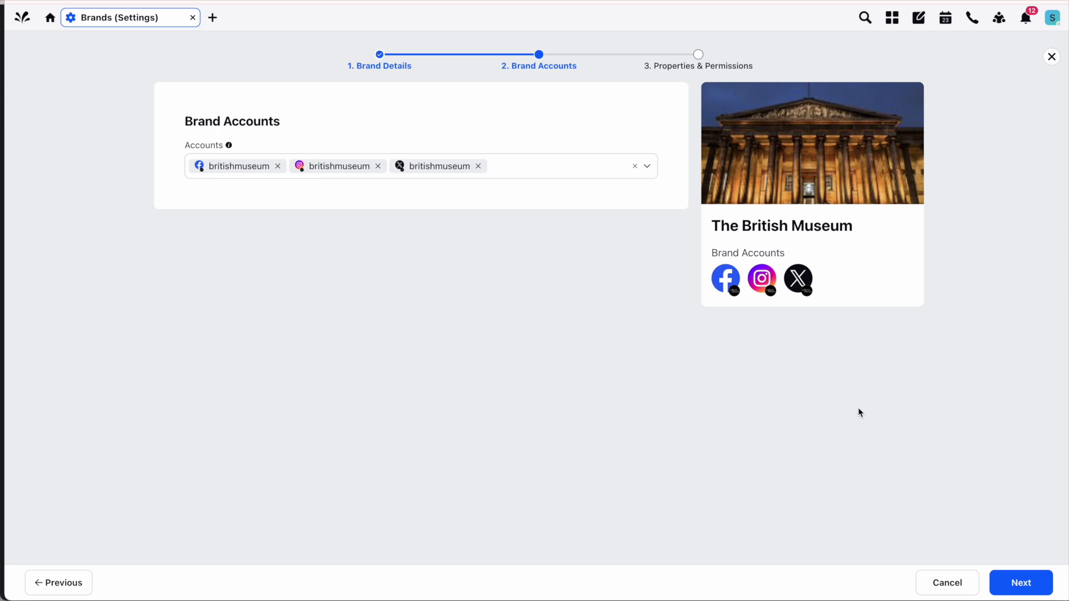
# Step: Continue to the properties and permissions, leave the custom properties empty, and create The British Museum brand
pyautogui.click(1017, 592)
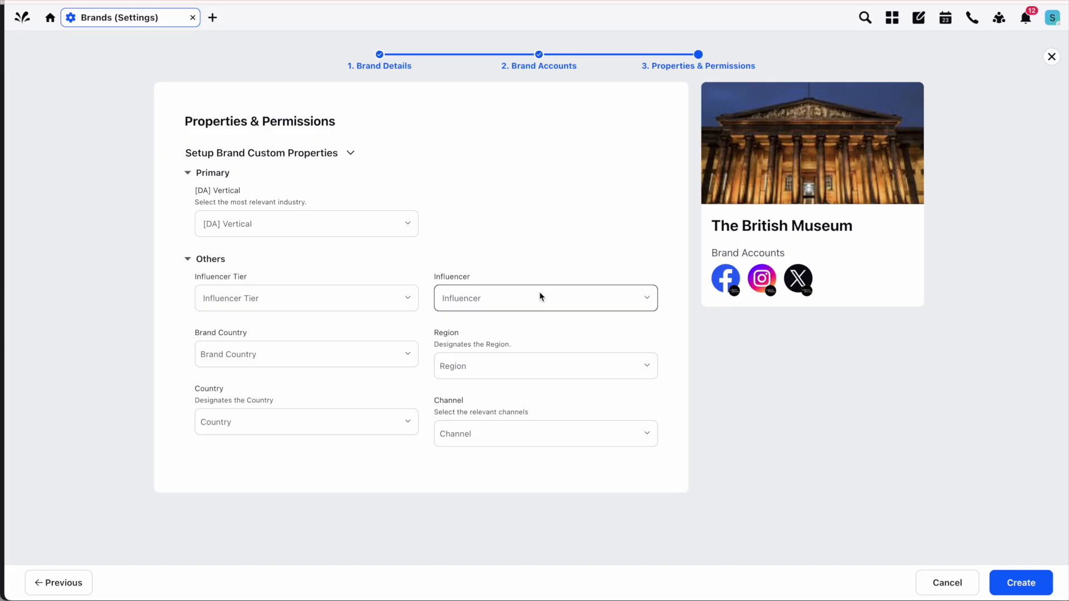
pyautogui.click(1020, 583)
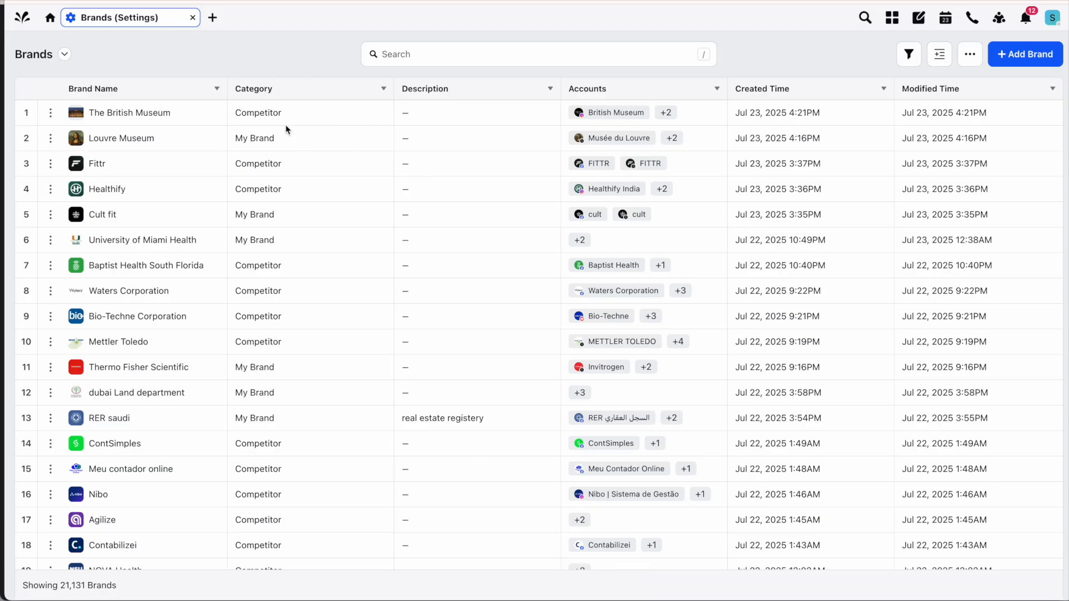
# Step: View the brand types offered for a new brand, including Influencer, and return to the brands list without adding one
pyautogui.click(1024, 54)
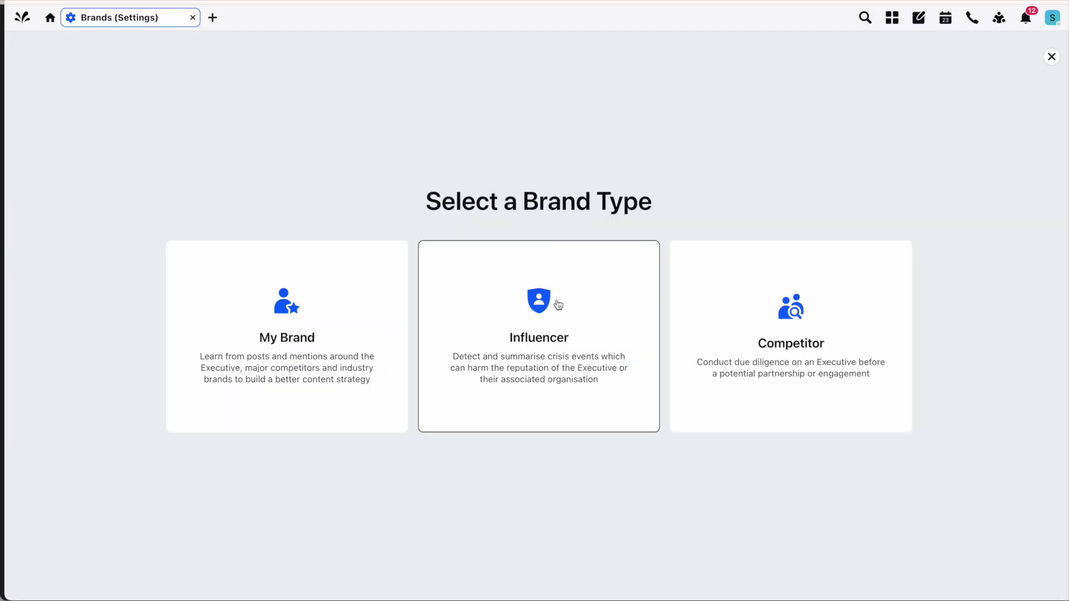
pyautogui.click(1051, 57)
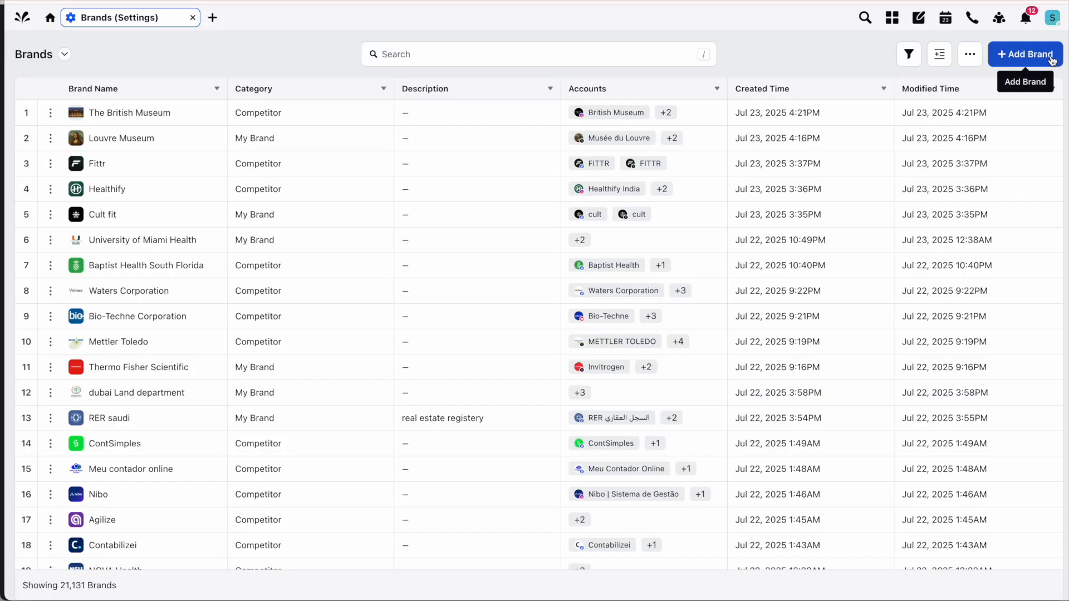